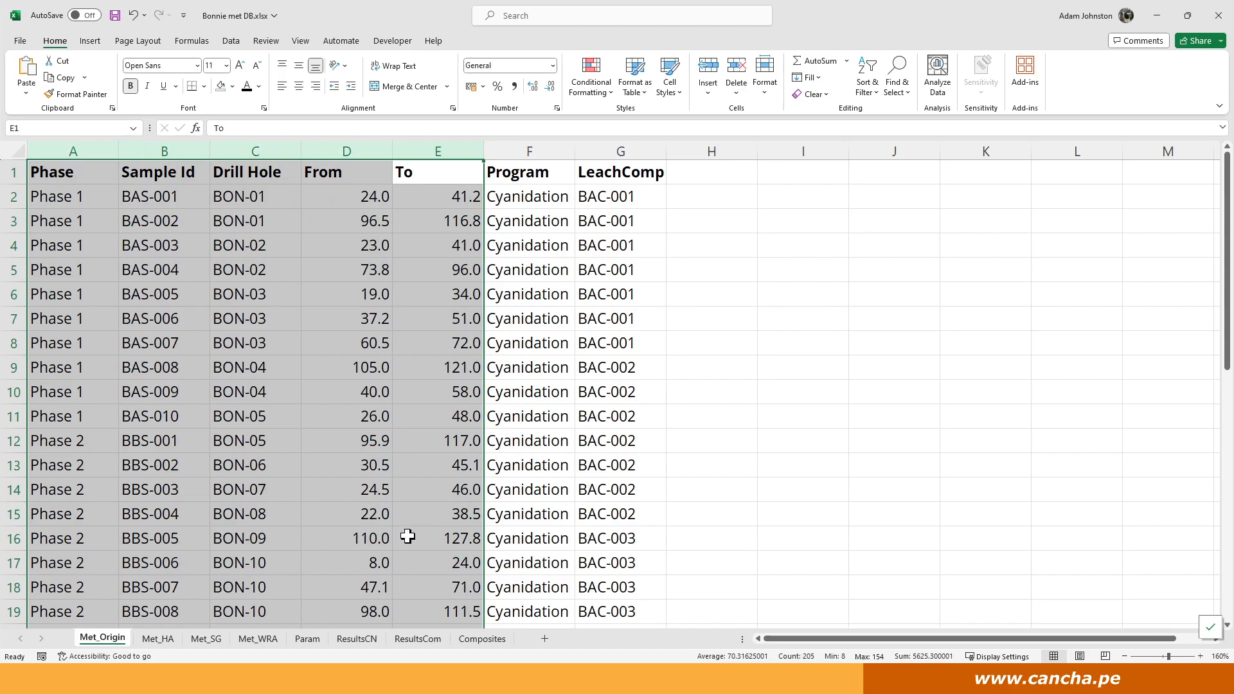
Examine the origin columns, including Program and LeachComp, on the Met_Origin sheet and the head assay columns on the Met_HA sheet
click(239, 468)
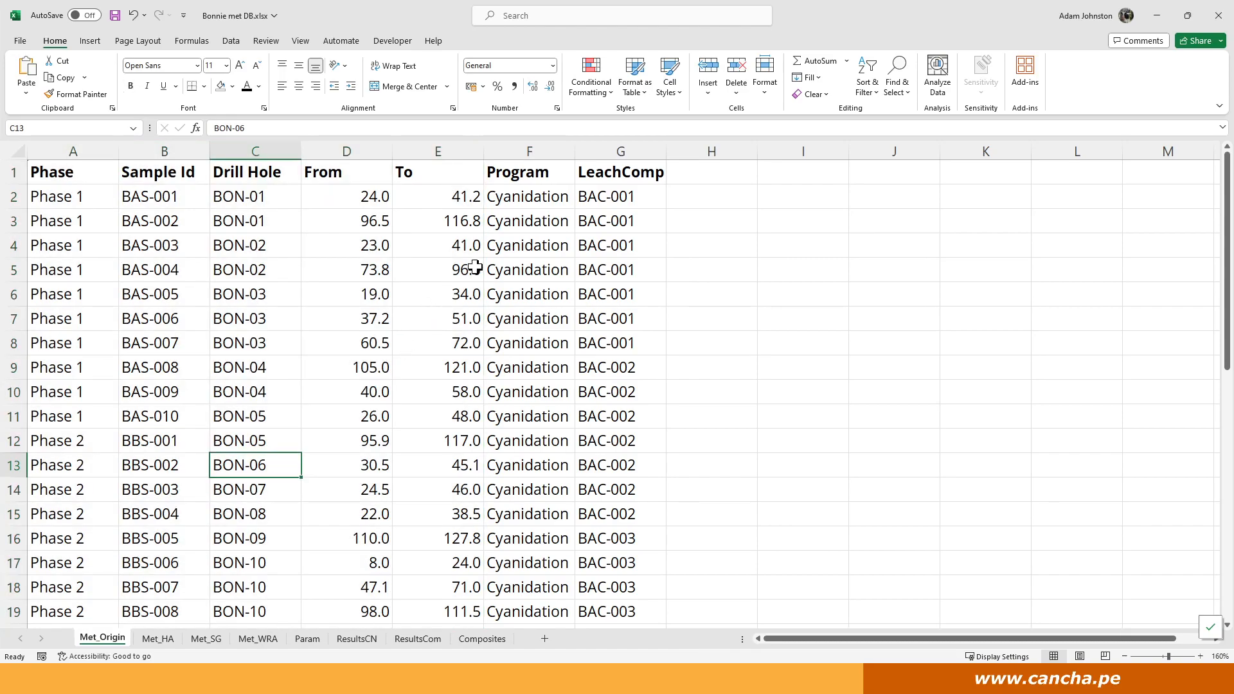
drag(516, 156, 619, 151)
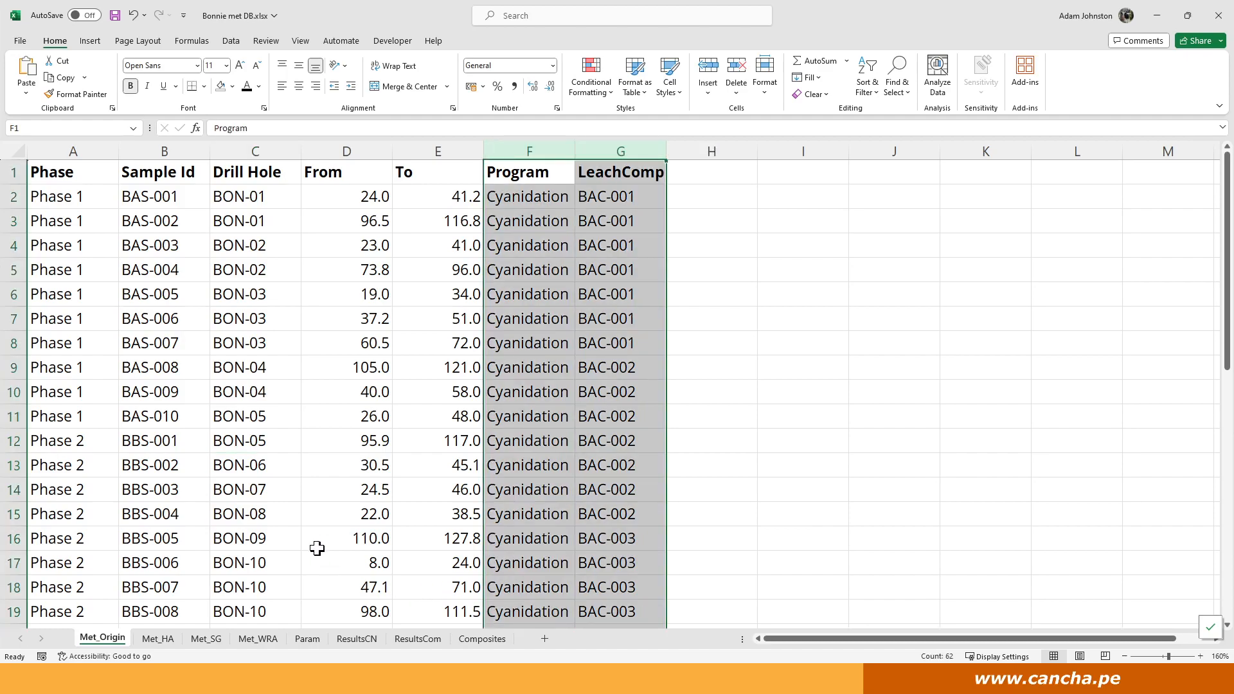
click(318, 542)
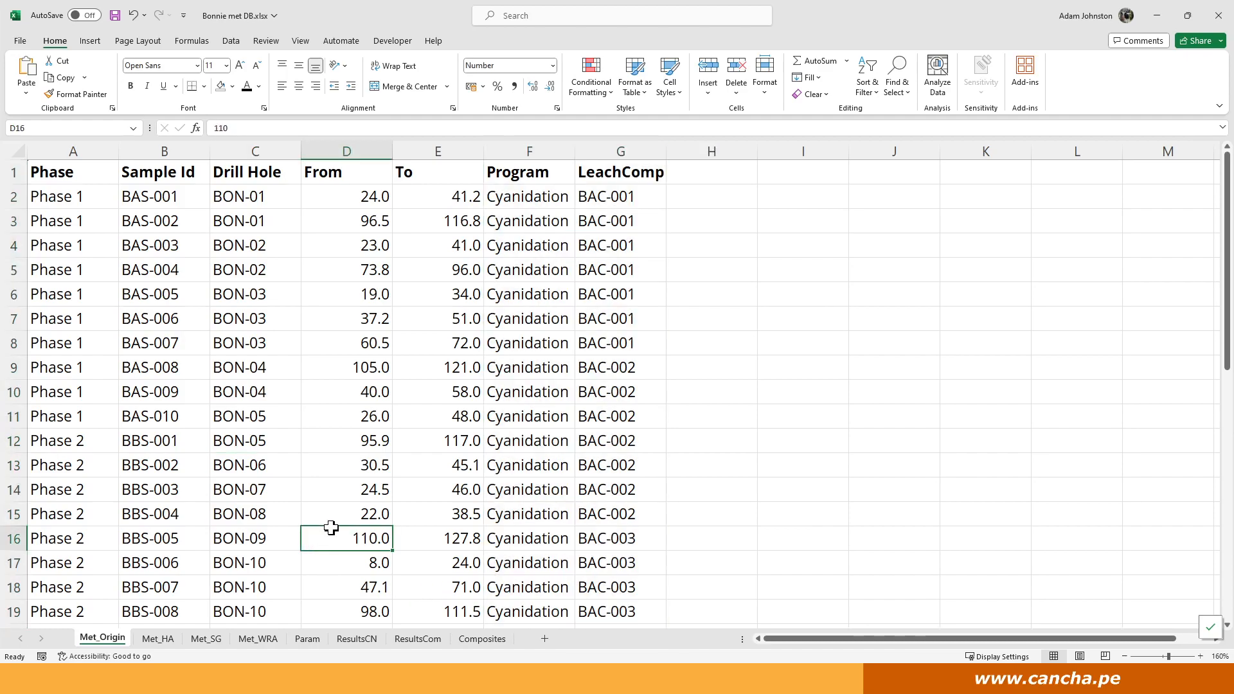
click(158, 640)
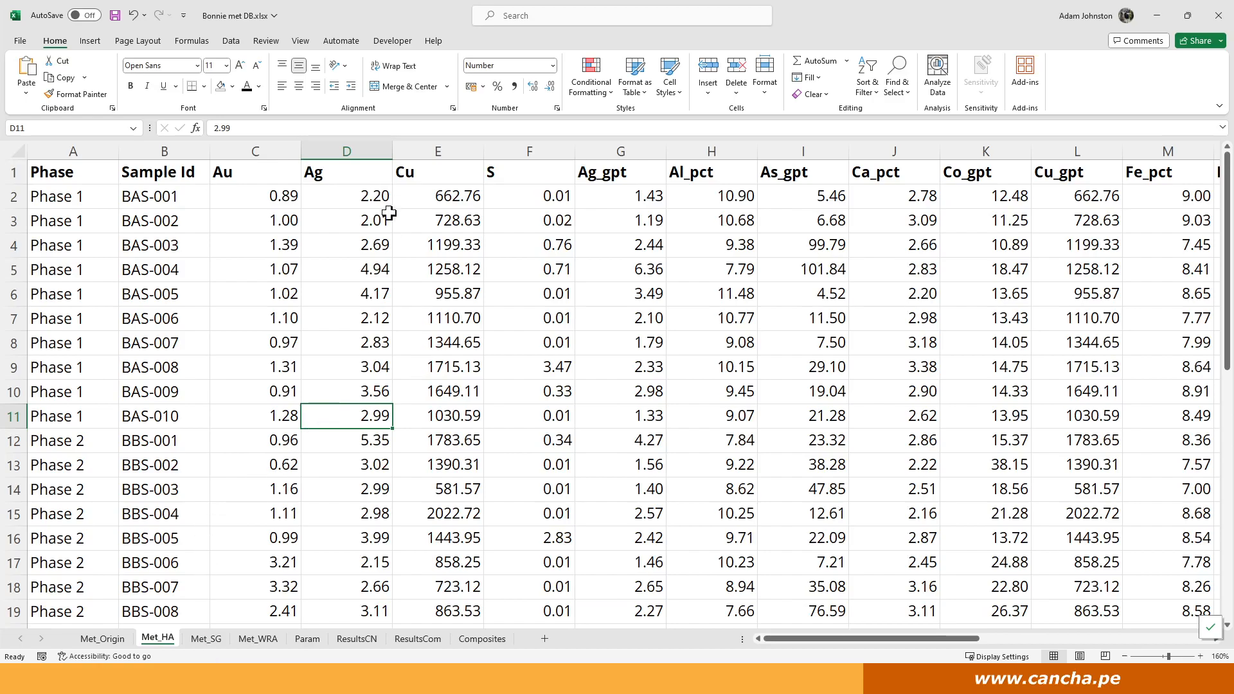
drag(790, 640, 980, 638)
scroll(324, 522, down, 6)
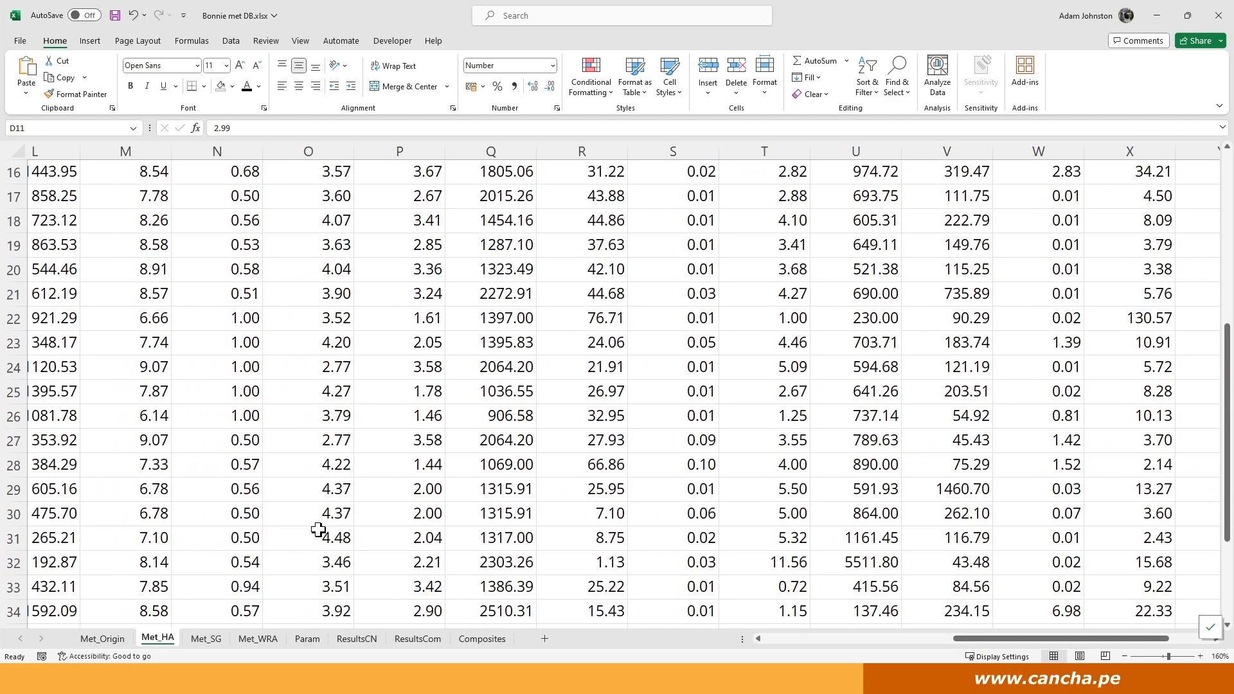
scroll(323, 522, up, 6)
drag(975, 638, 641, 646)
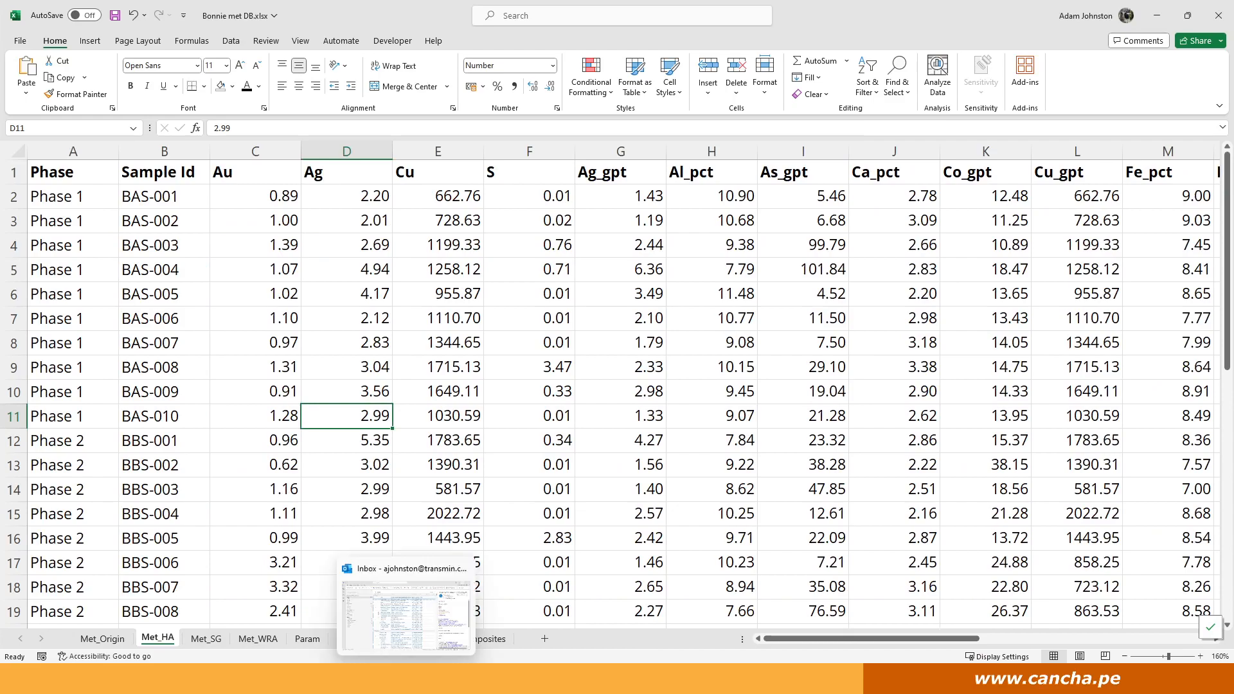
Review the Met_SG, Met_WRA, Param, ResultsCN and ResultsCom sheets for their sample identifiers and data columns
click(201, 639)
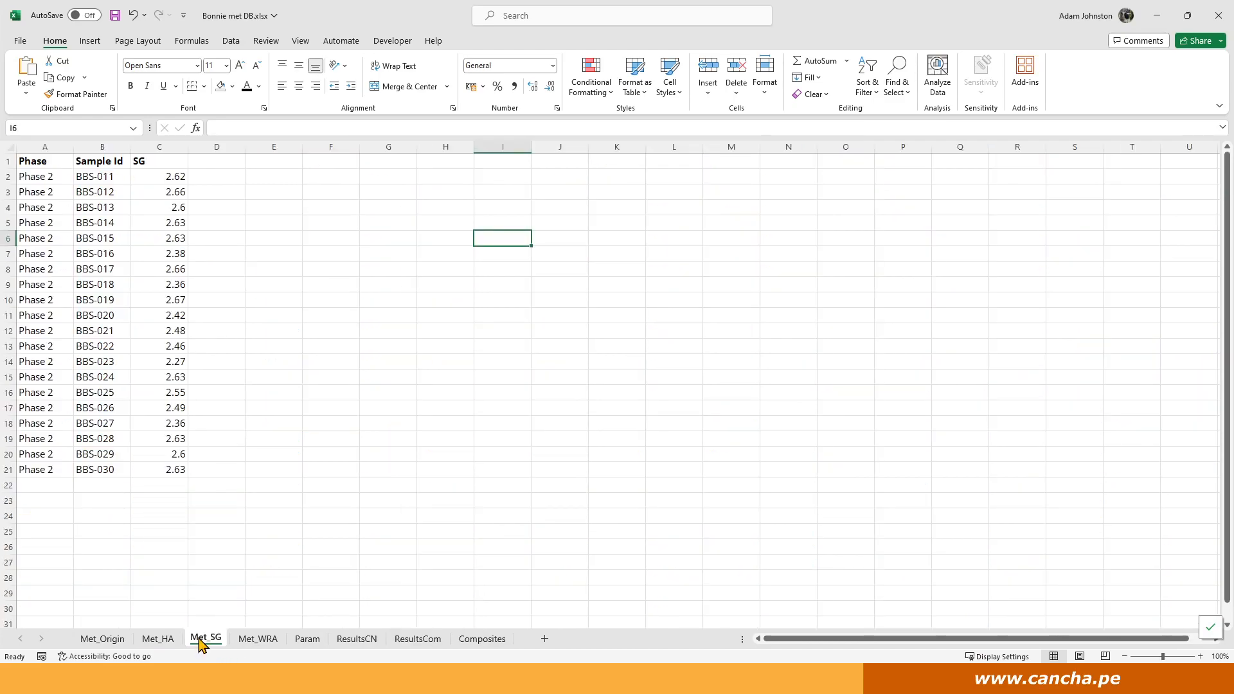
click(269, 641)
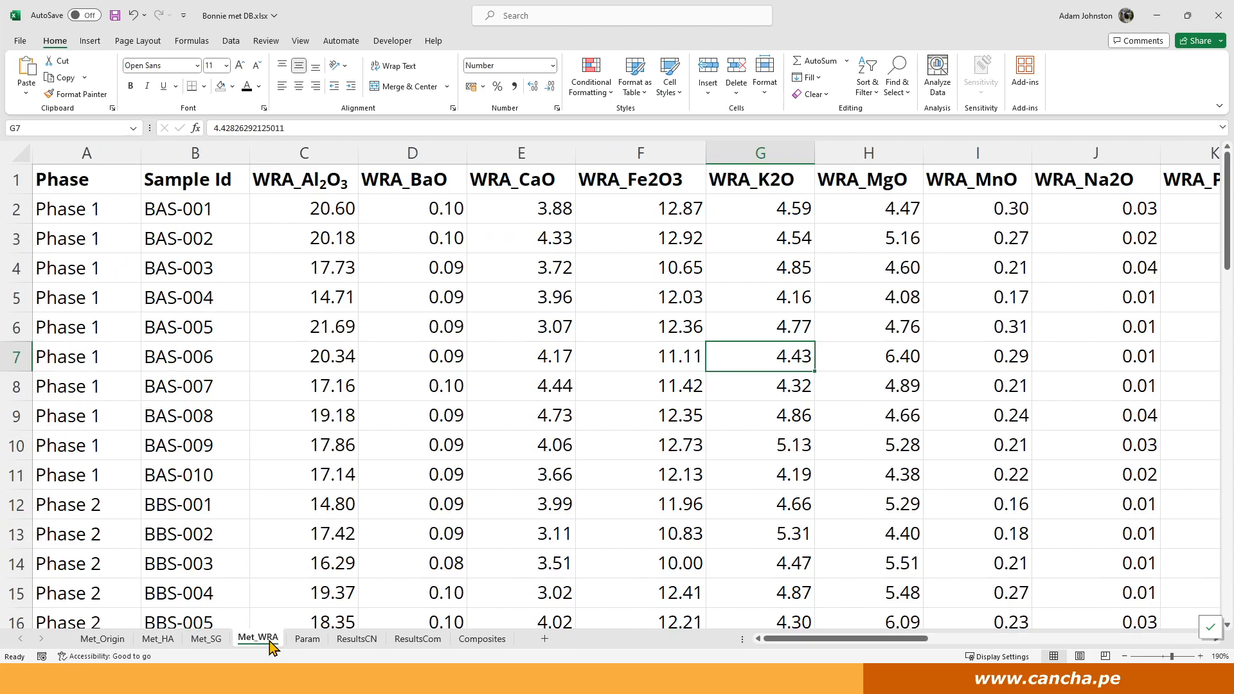
click(306, 640)
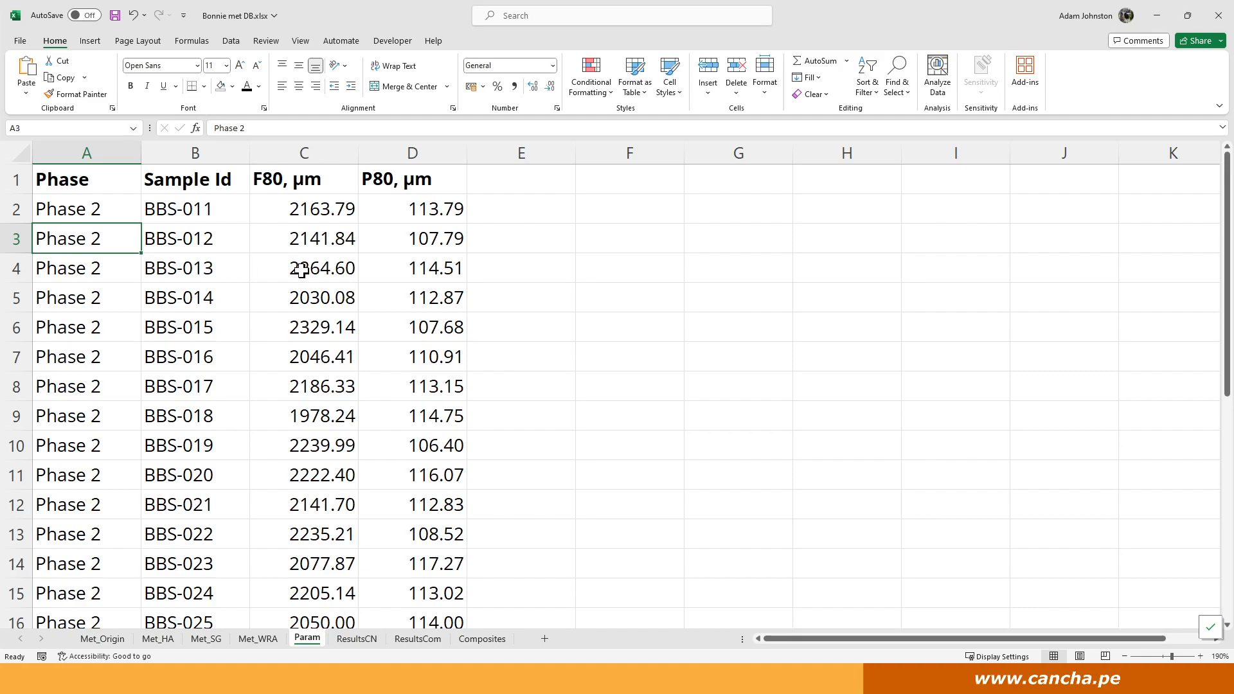
scroll(347, 322, down, 3)
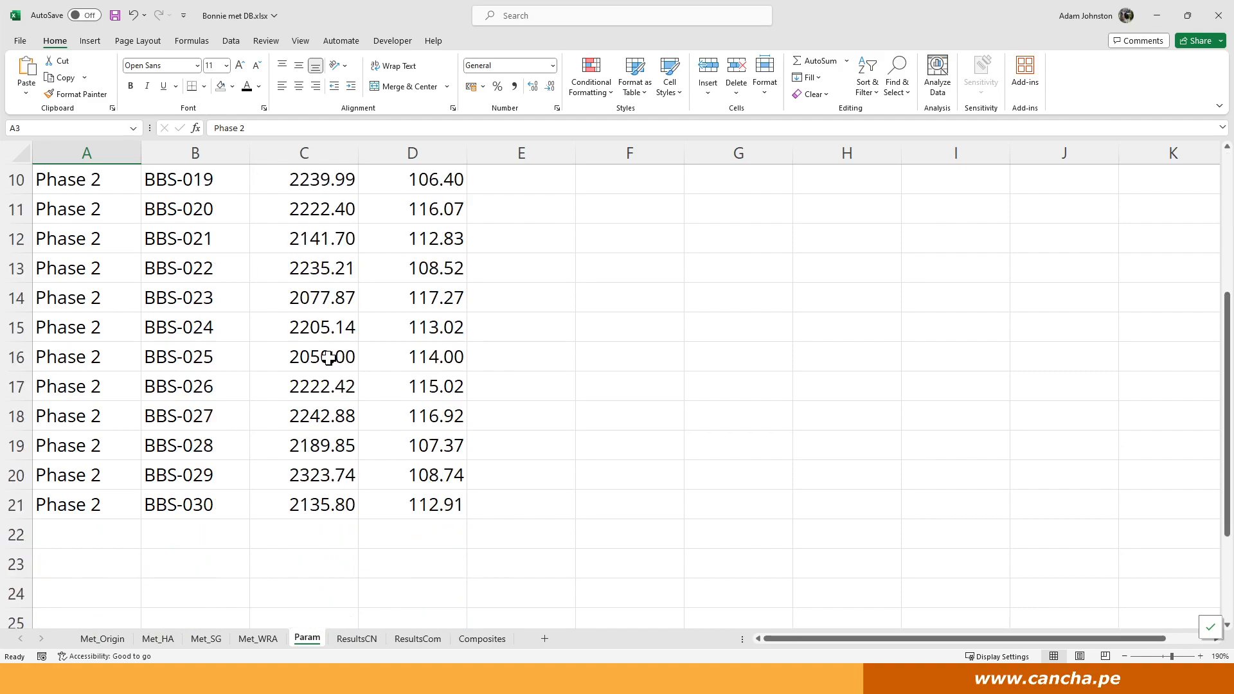
scroll(330, 356, up, 3)
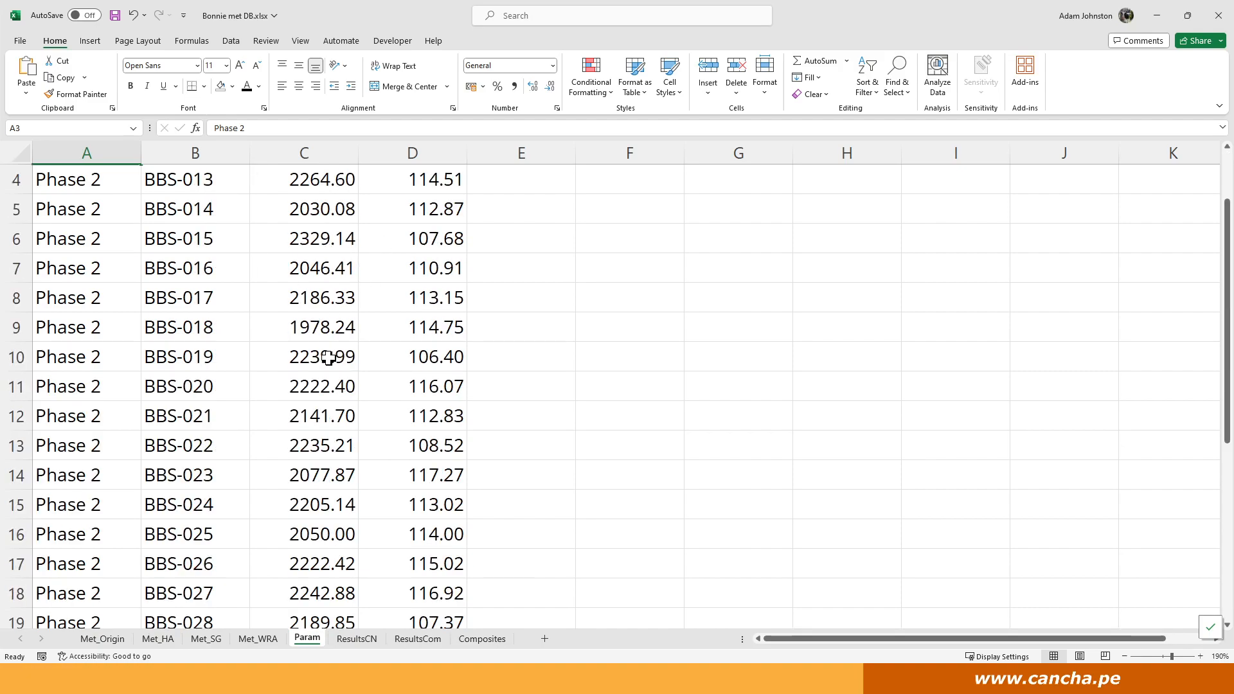
click(358, 638)
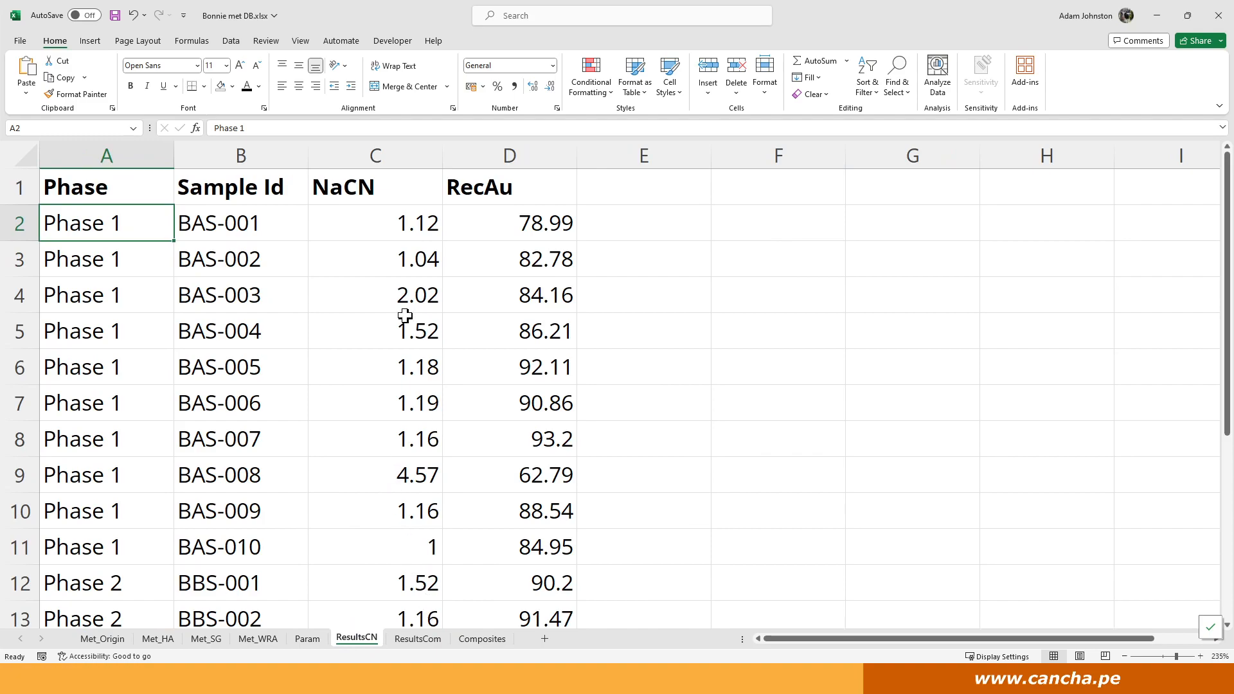
scroll(385, 321, down, 2)
scroll(367, 353, up, 2)
click(418, 639)
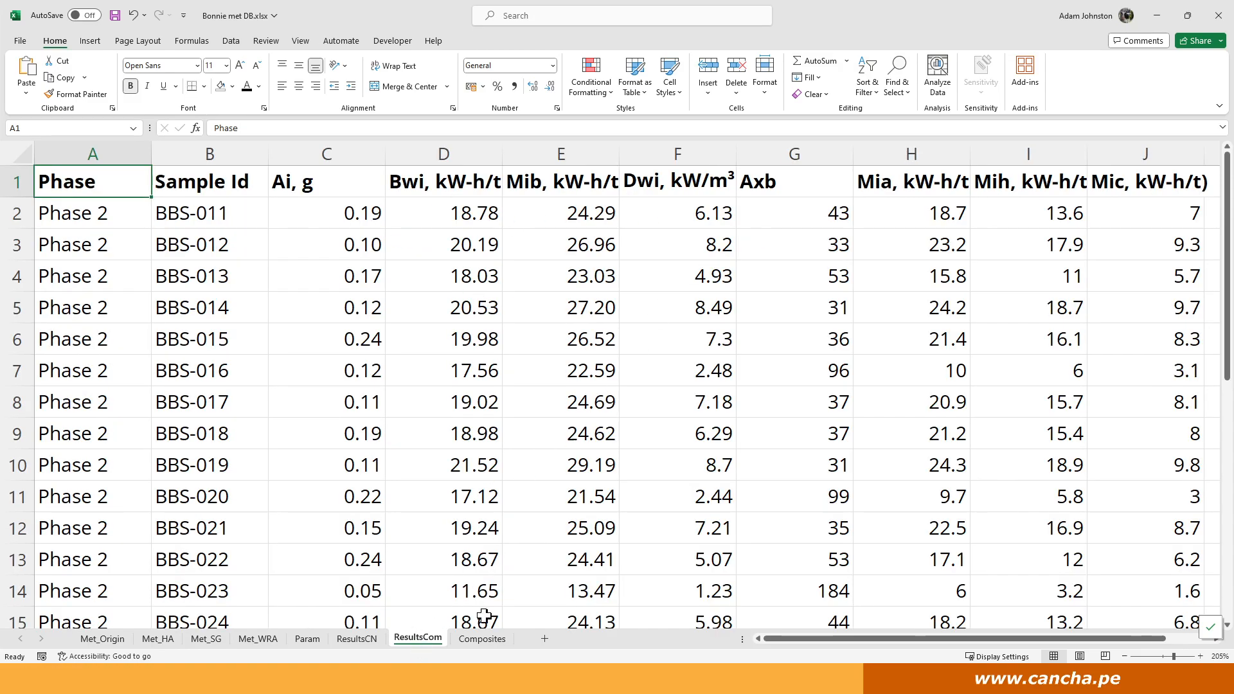
Examine on the Composites sheet how samples are proportioned into composites BC-001, BC-002 and BC-003
click(486, 639)
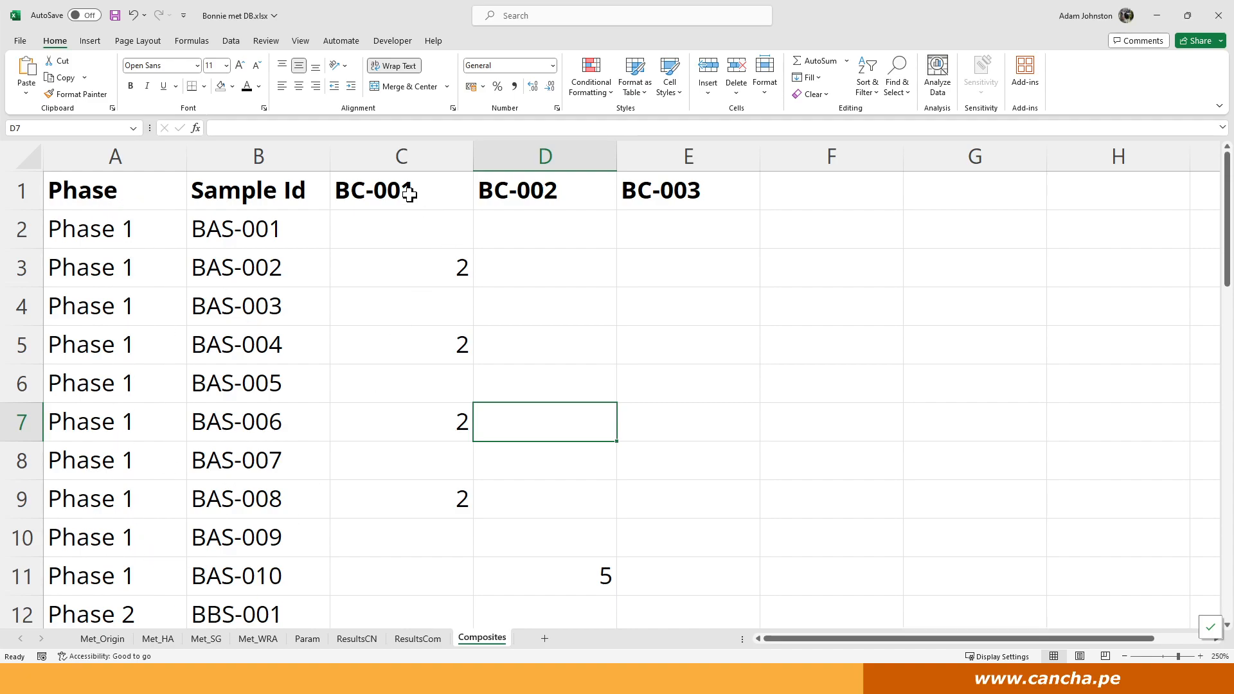
drag(410, 192, 637, 191)
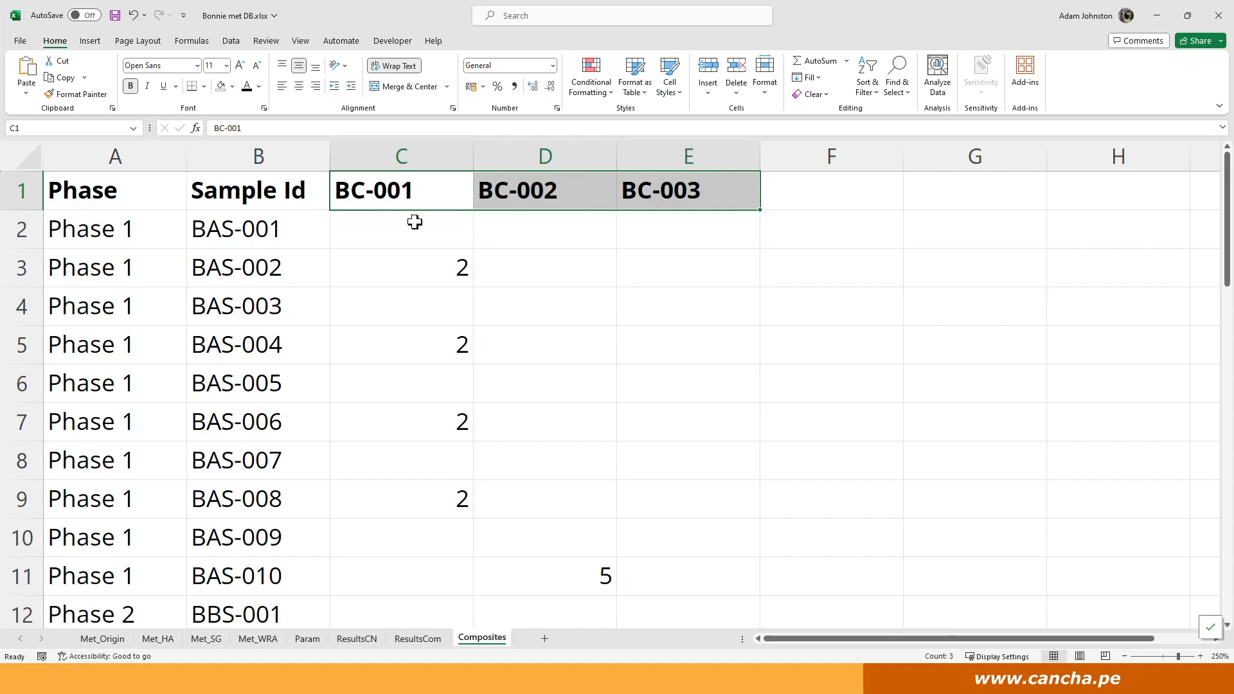
drag(409, 265, 407, 523)
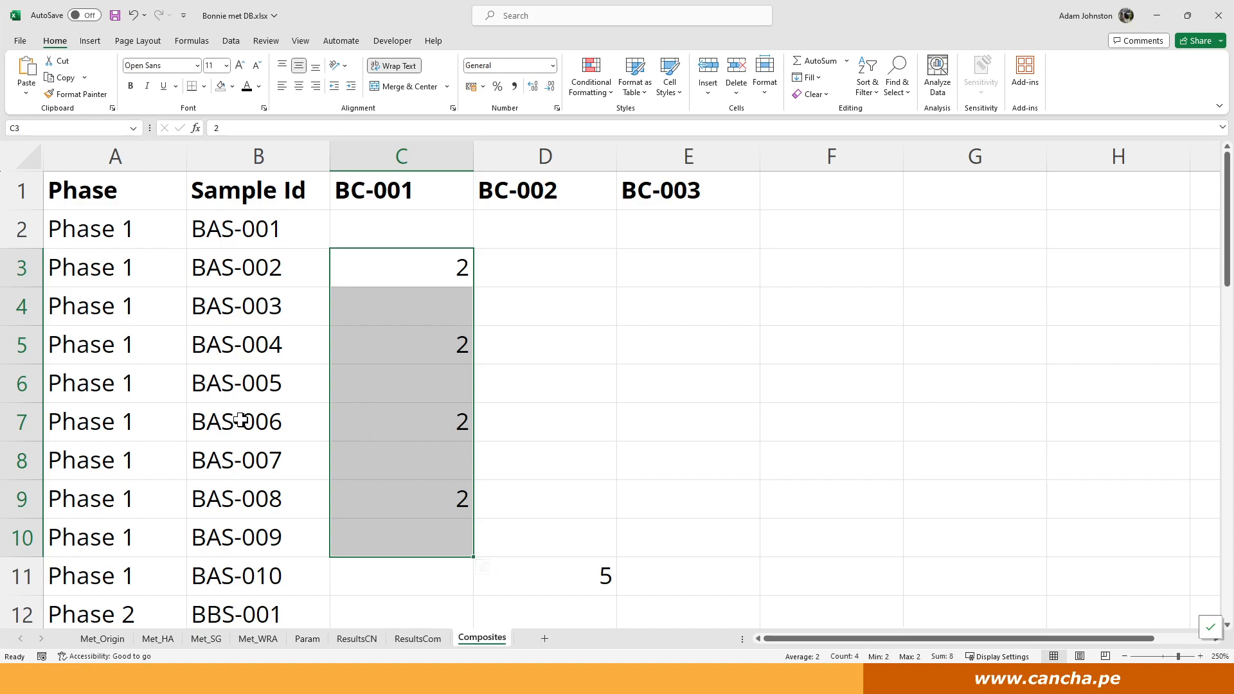
click(406, 502)
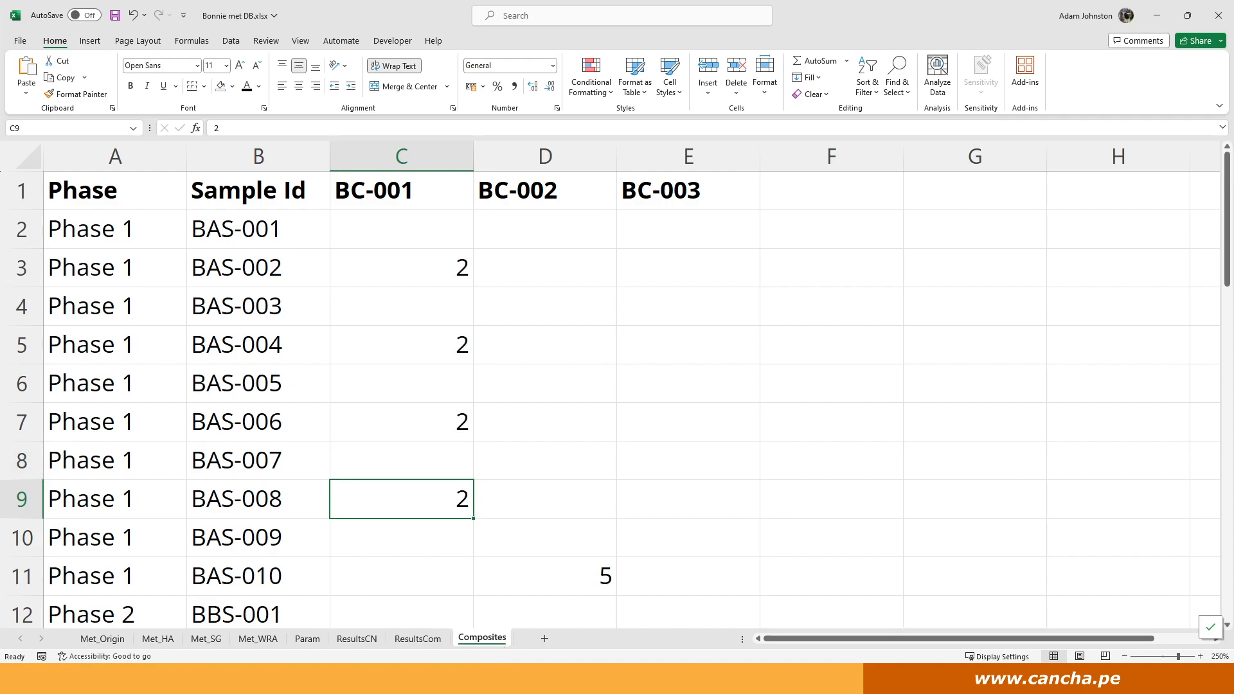
Switch to the Met data project in Cancha, view its project information and return to the data view
click(23, 678)
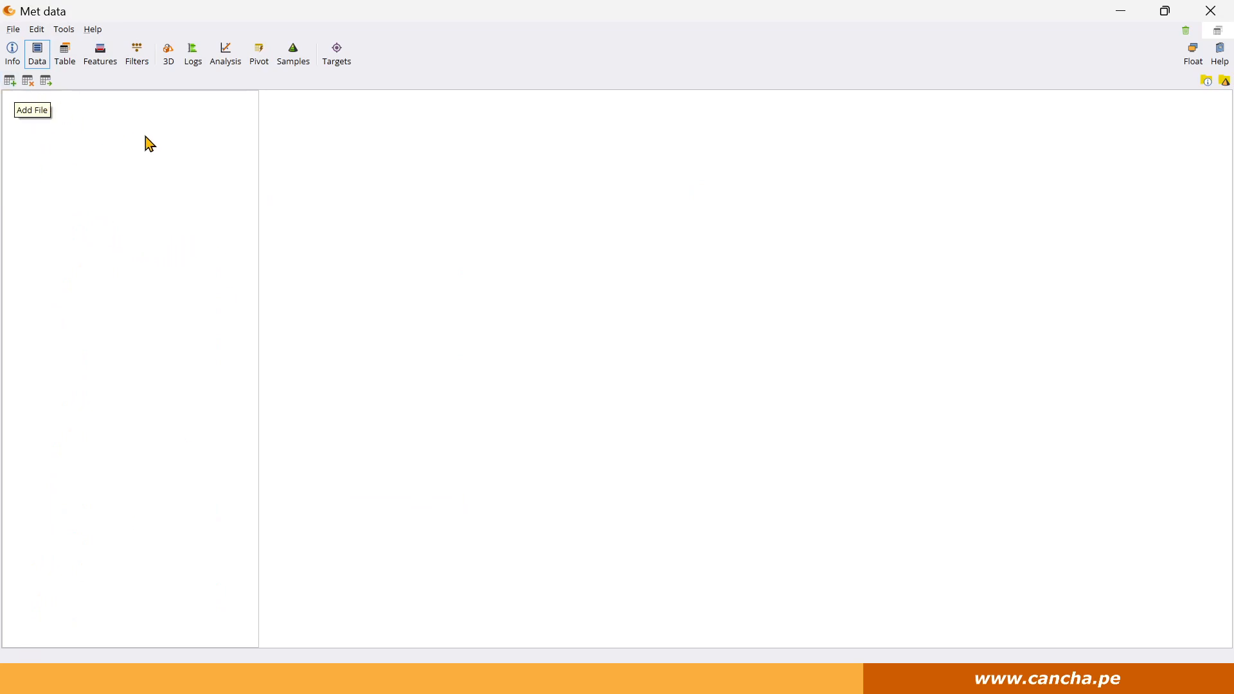
click(16, 59)
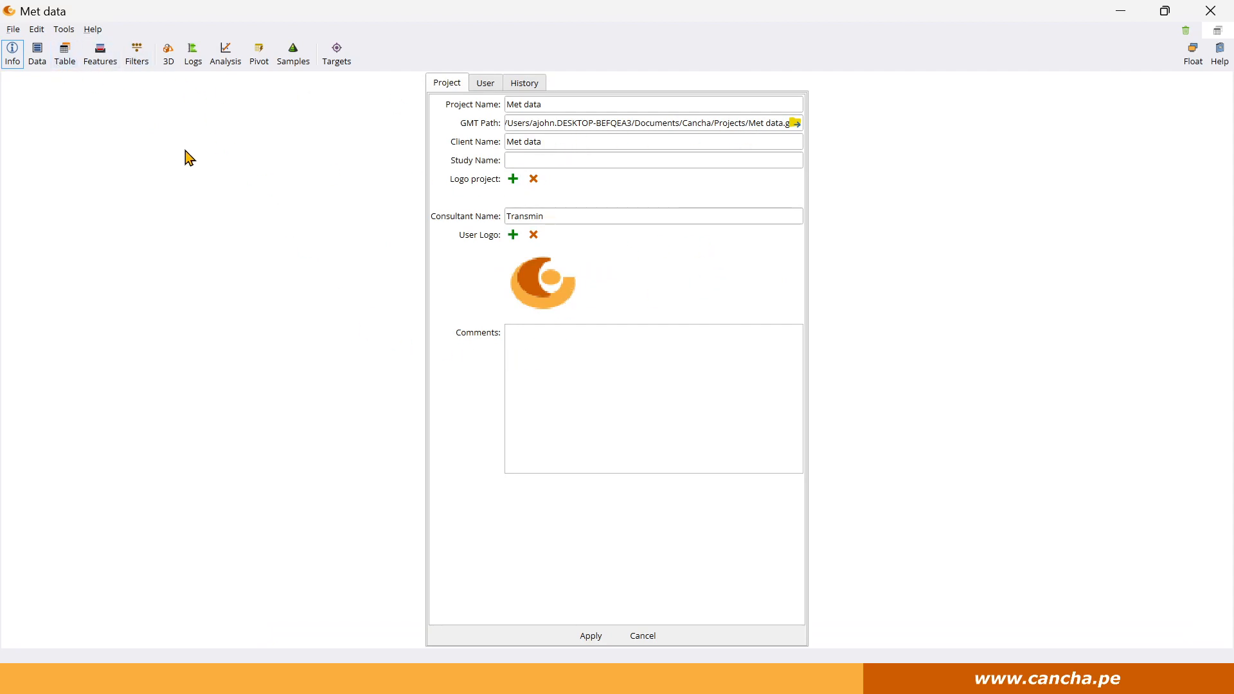
click(38, 53)
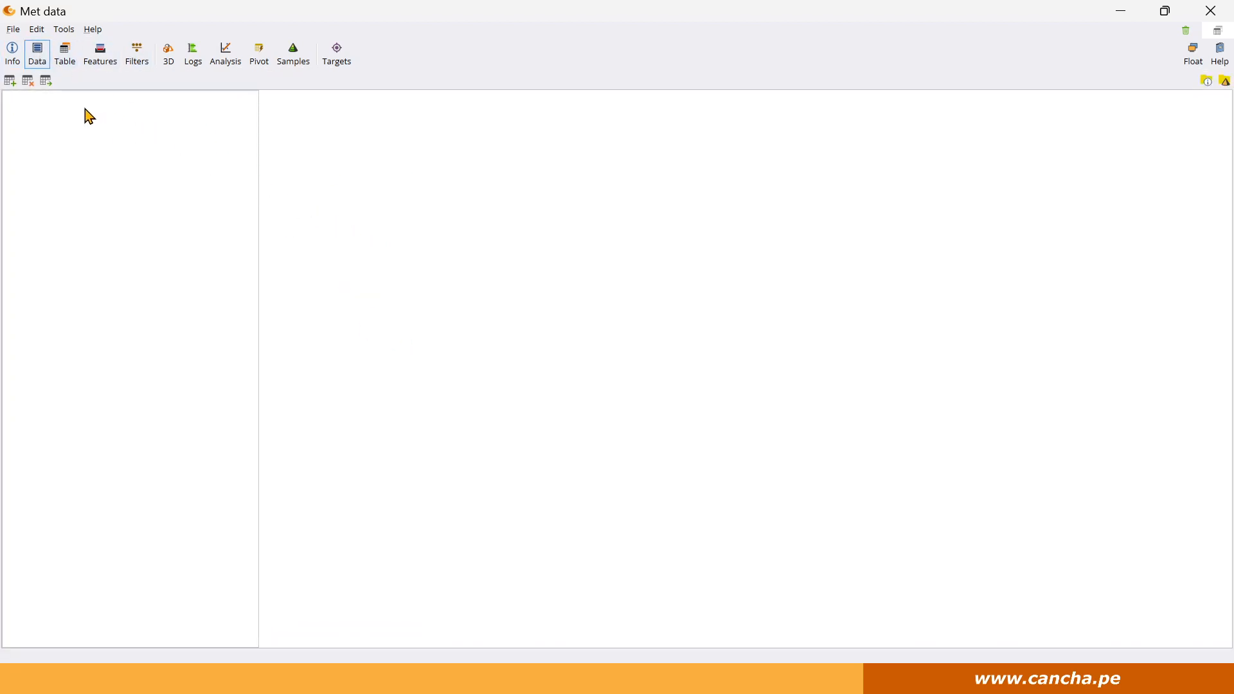
Add the file Bonnie met DB.xlsx for import from T:\Shared drives\Cancha Distribution\Example data\Bonnie Example\Data
click(10, 81)
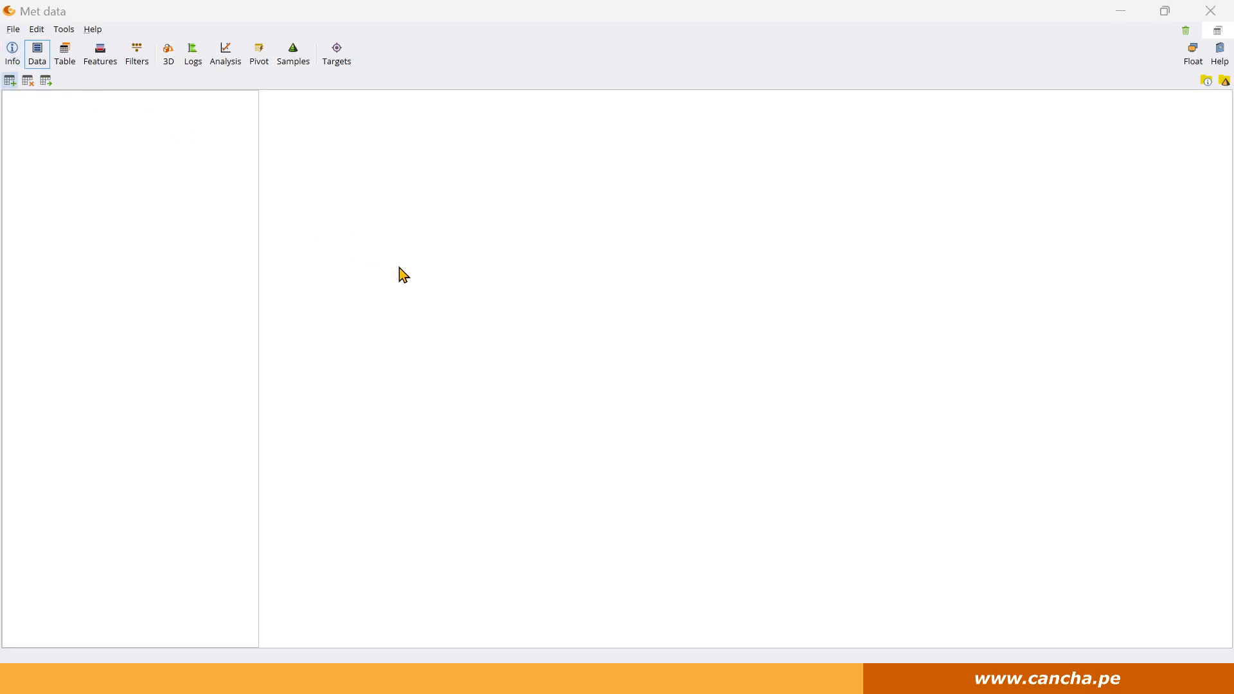
click(336, 58)
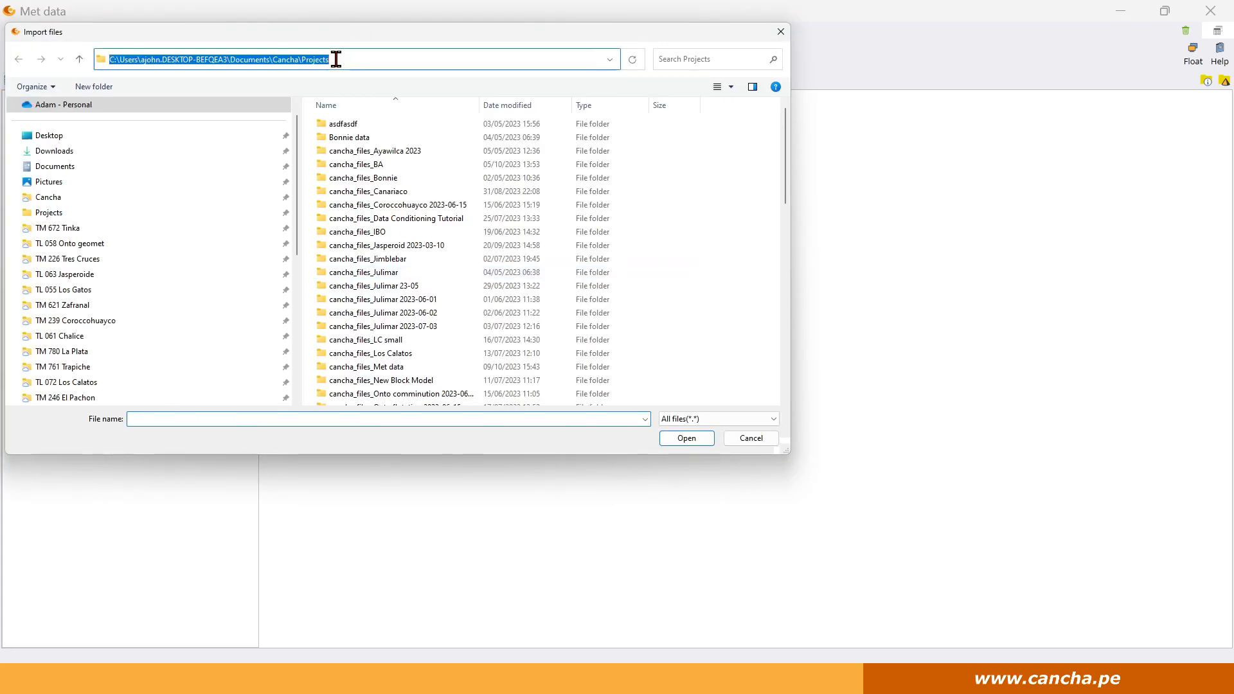
text(T:\Shared drives\Cancha Distribution\Example data\Bonnie Example\Data)
key(Return)
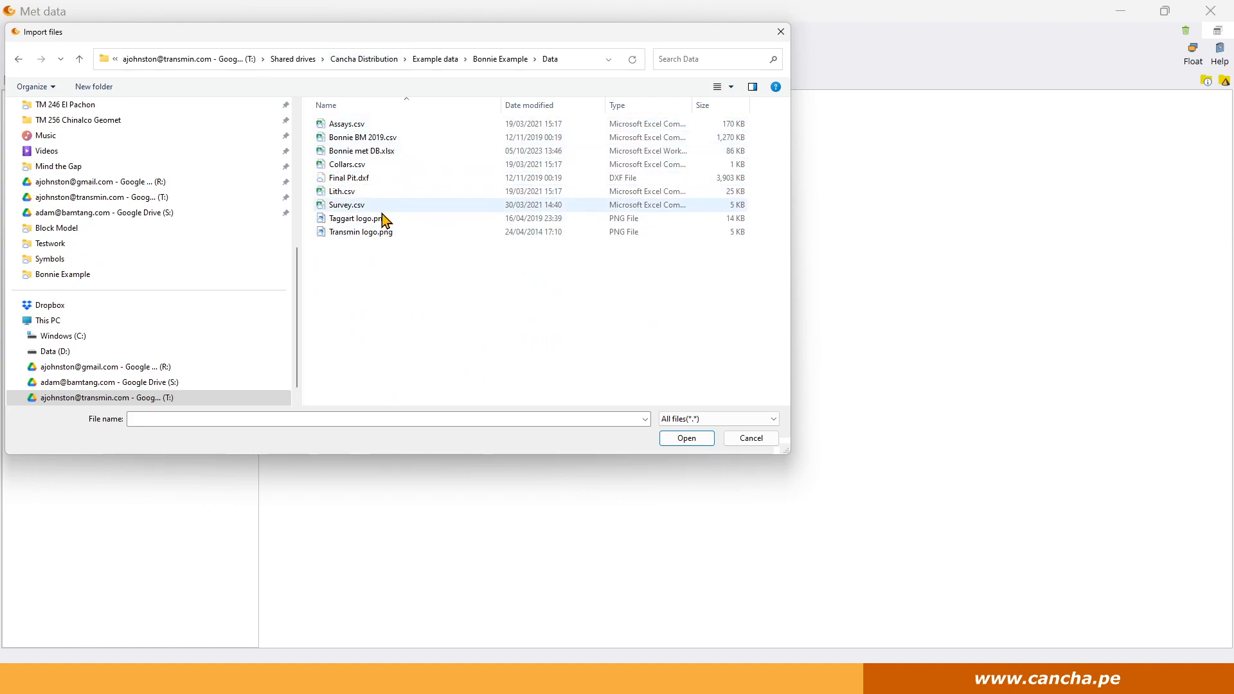
click(385, 152)
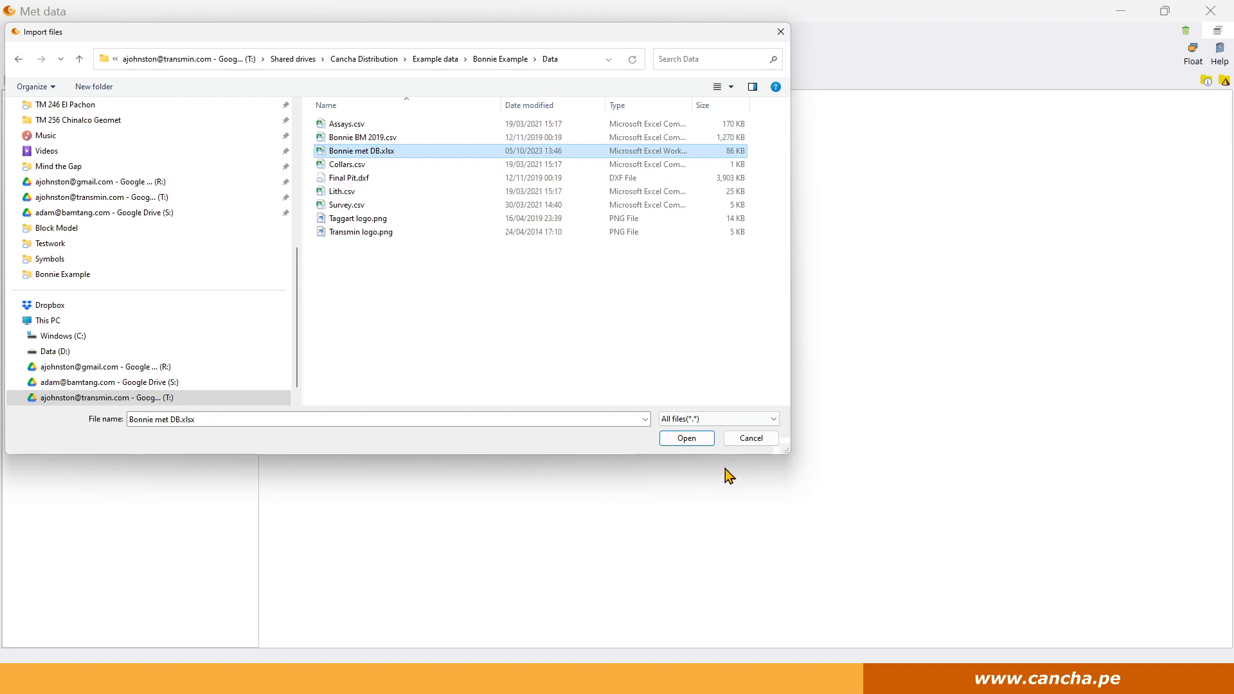
click(690, 440)
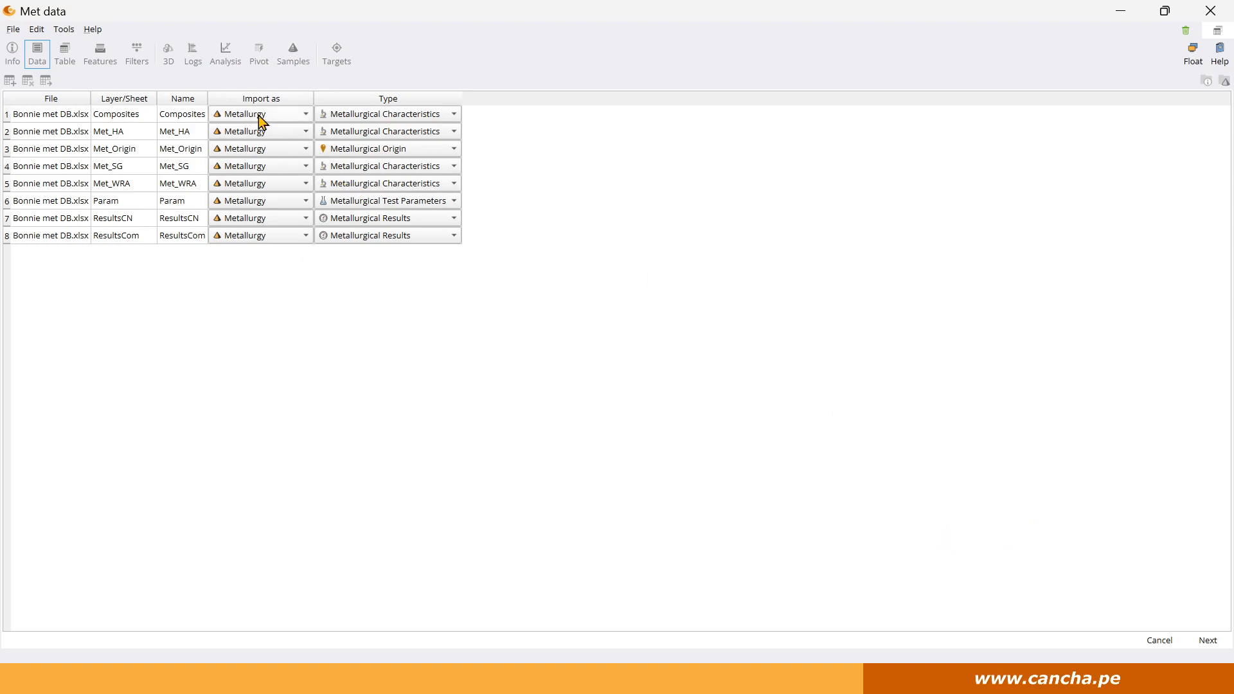
Set the Composites sheet's type to Metallurgical Composites, continue with the import and accept the composites table's column mapping
click(409, 113)
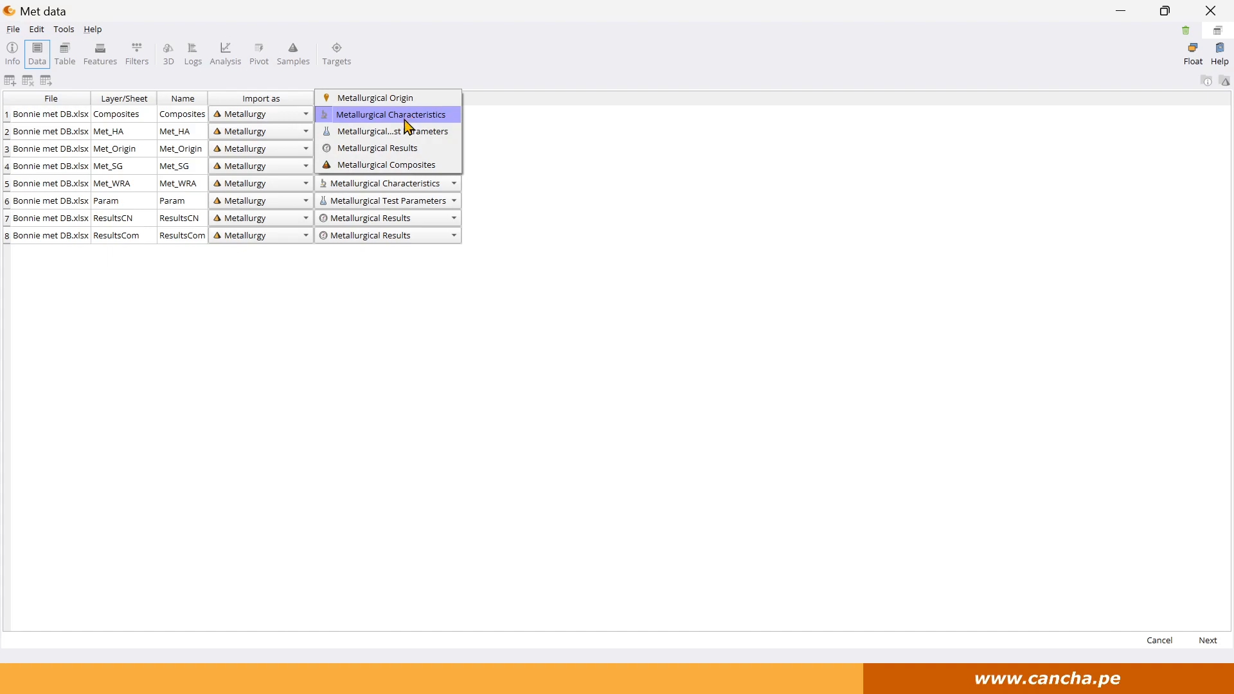
click(399, 165)
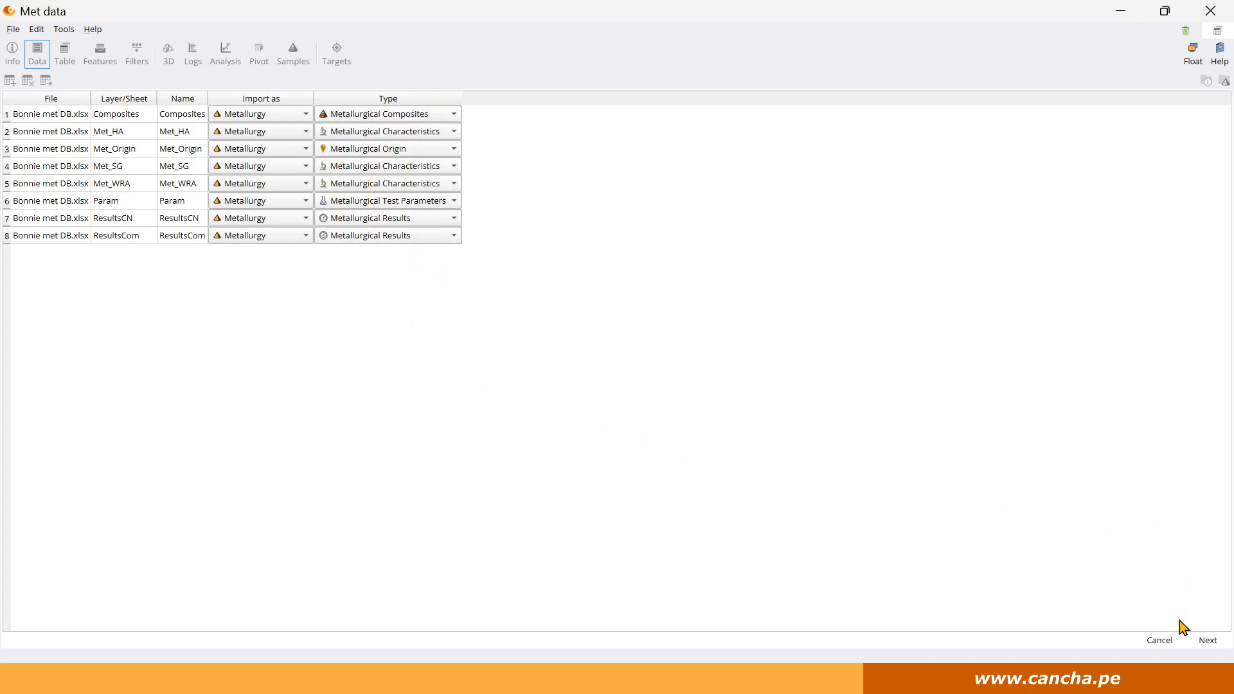
click(1208, 641)
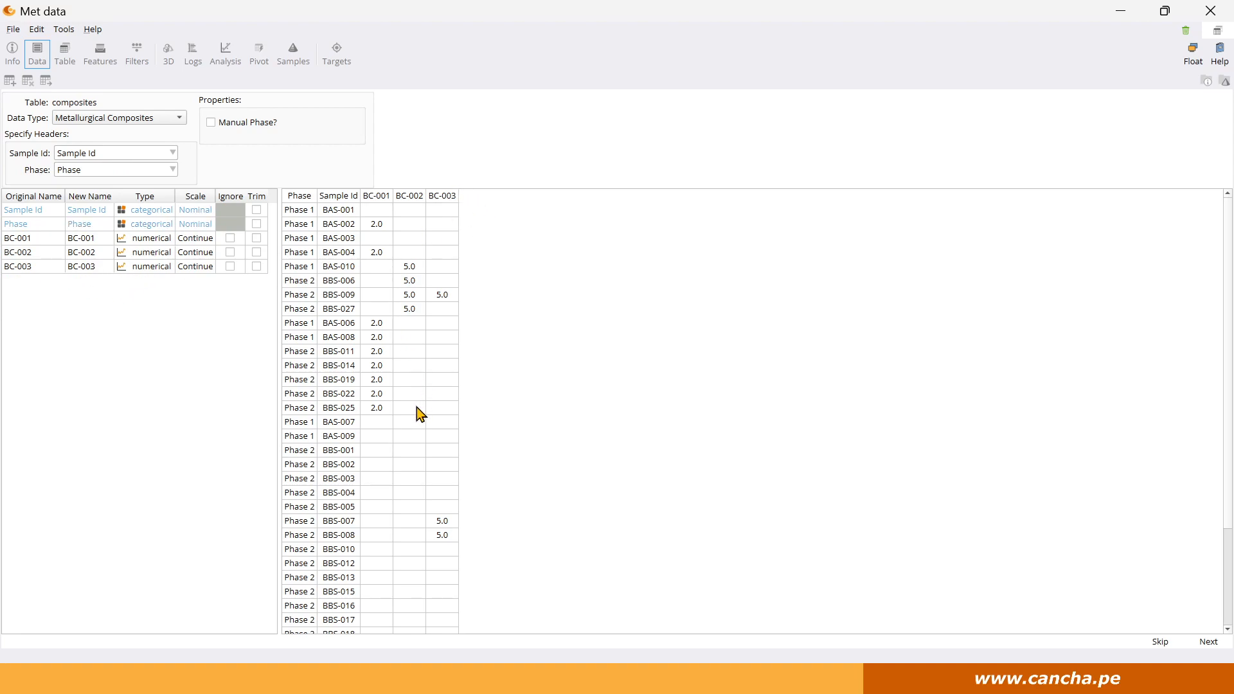
click(1214, 639)
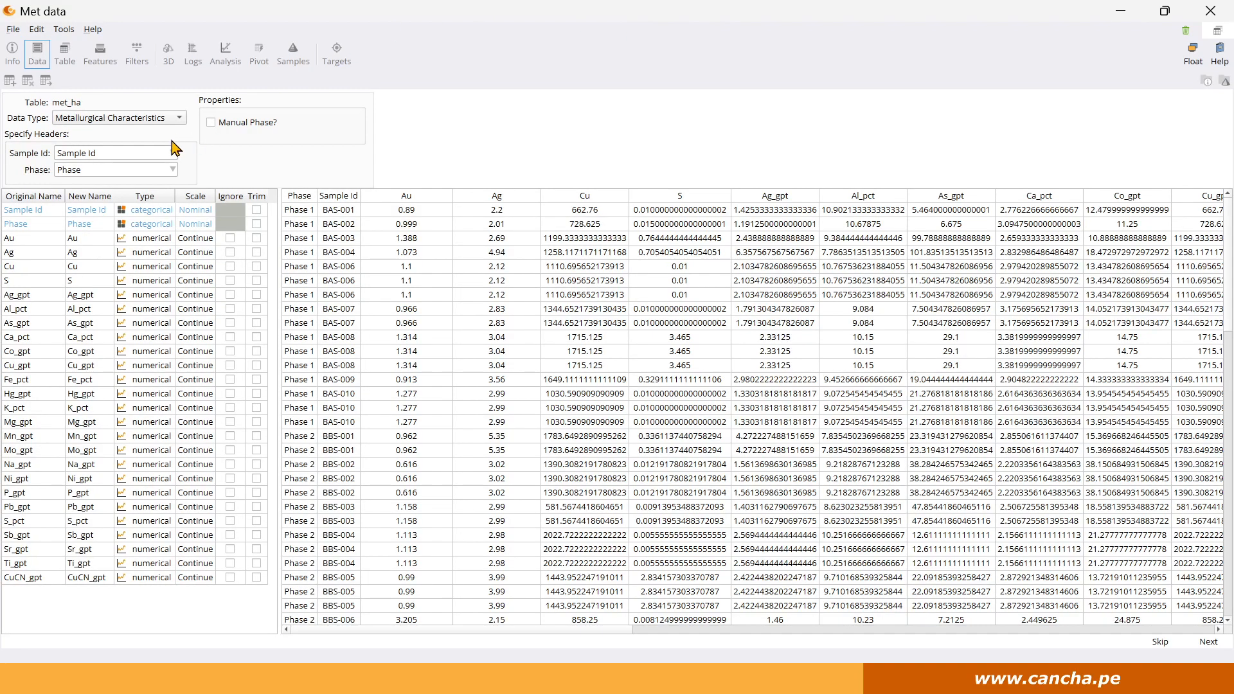
Try the manual phase option on the met_ha table, turn it back off and accept the table's column mapping
click(211, 122)
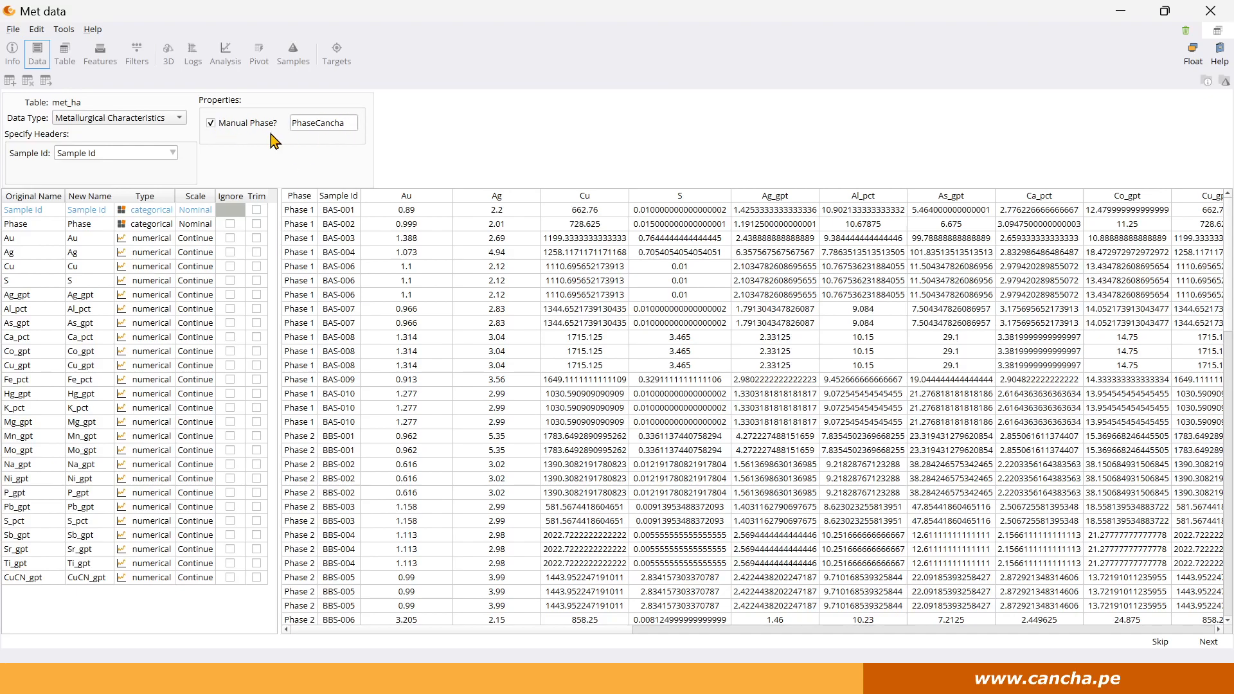
click(211, 123)
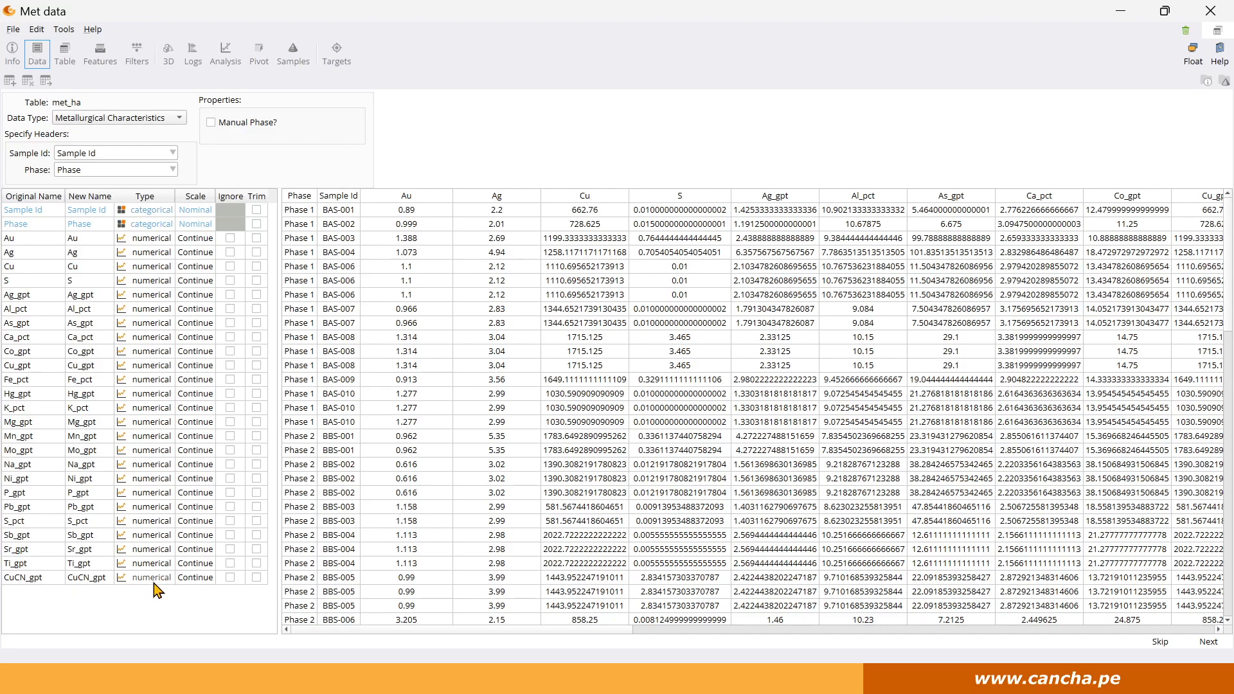
click(1209, 641)
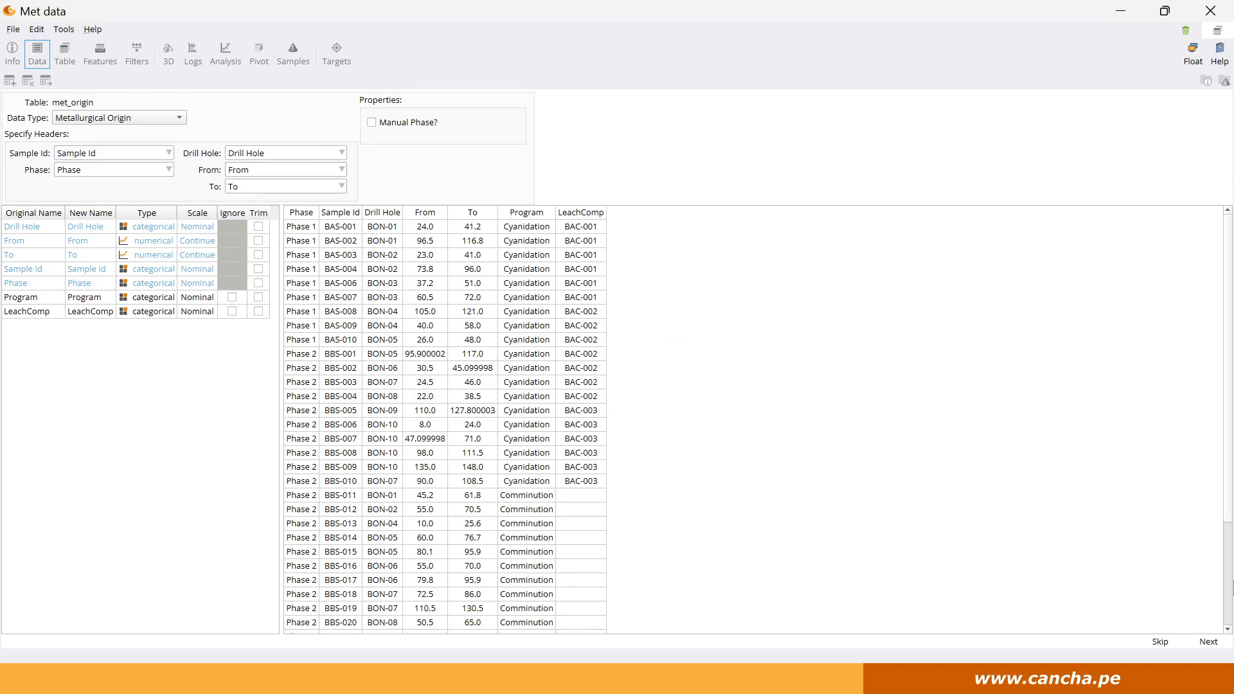
Accept the column mappings of the met_origin, met_sg and met_wra tables
click(1206, 644)
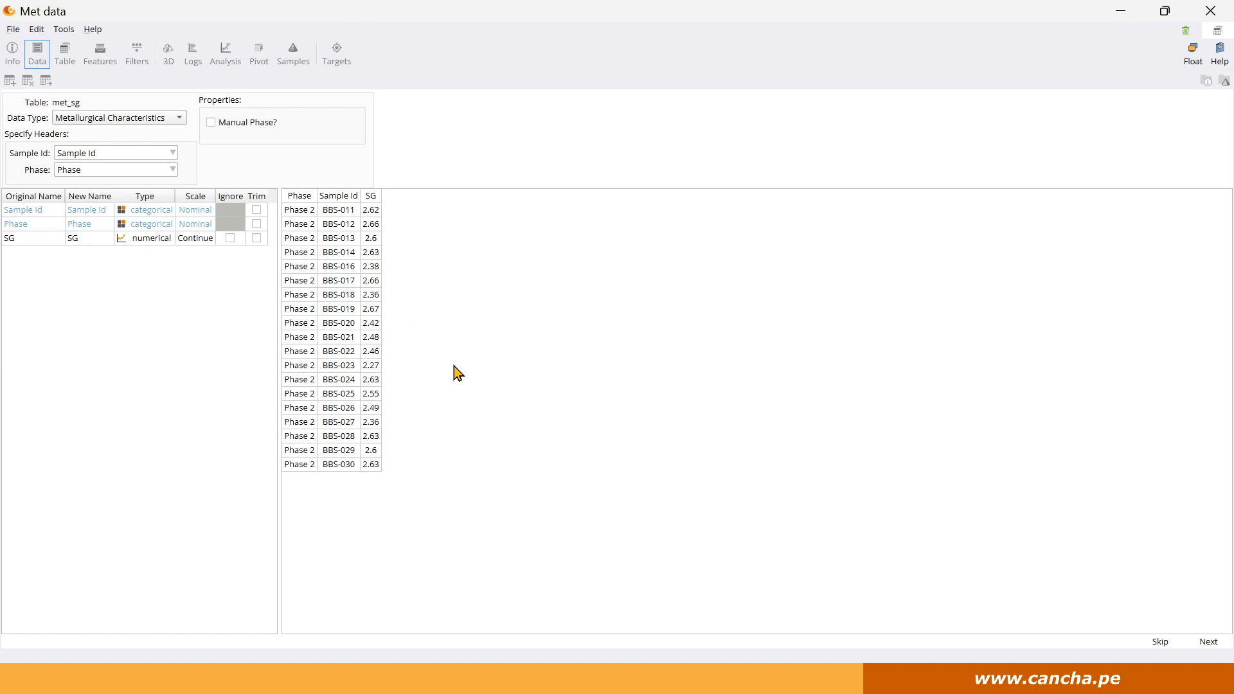
click(1207, 641)
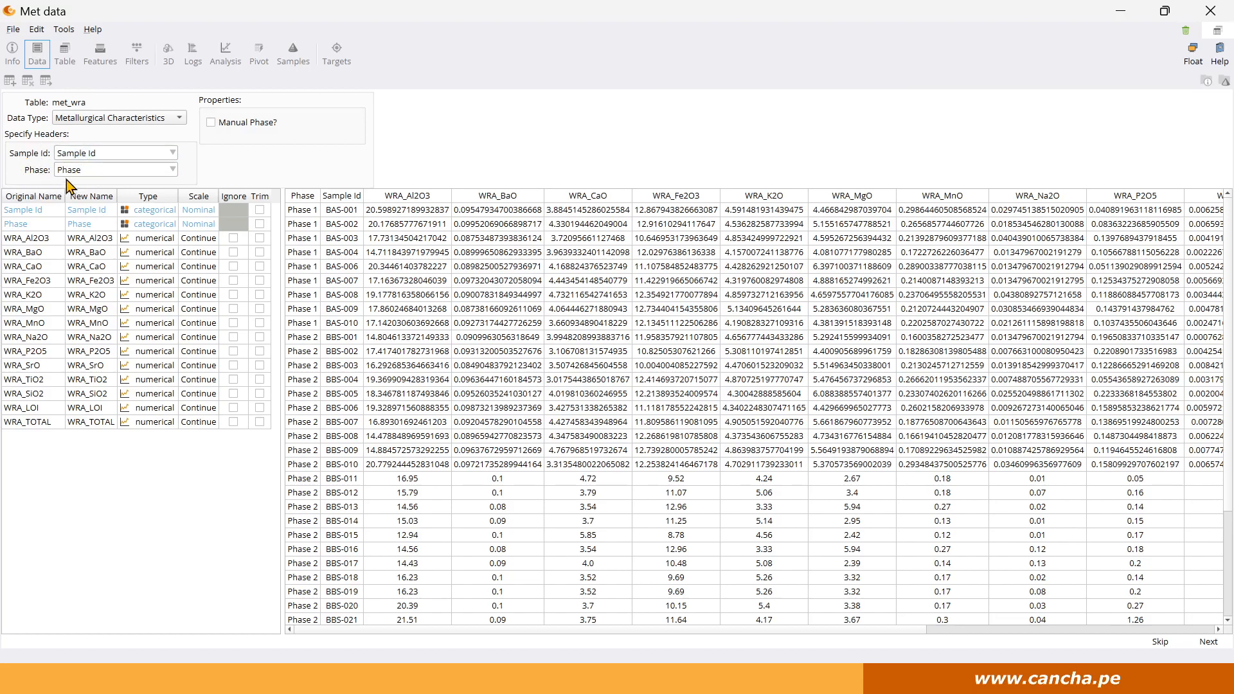
click(1208, 642)
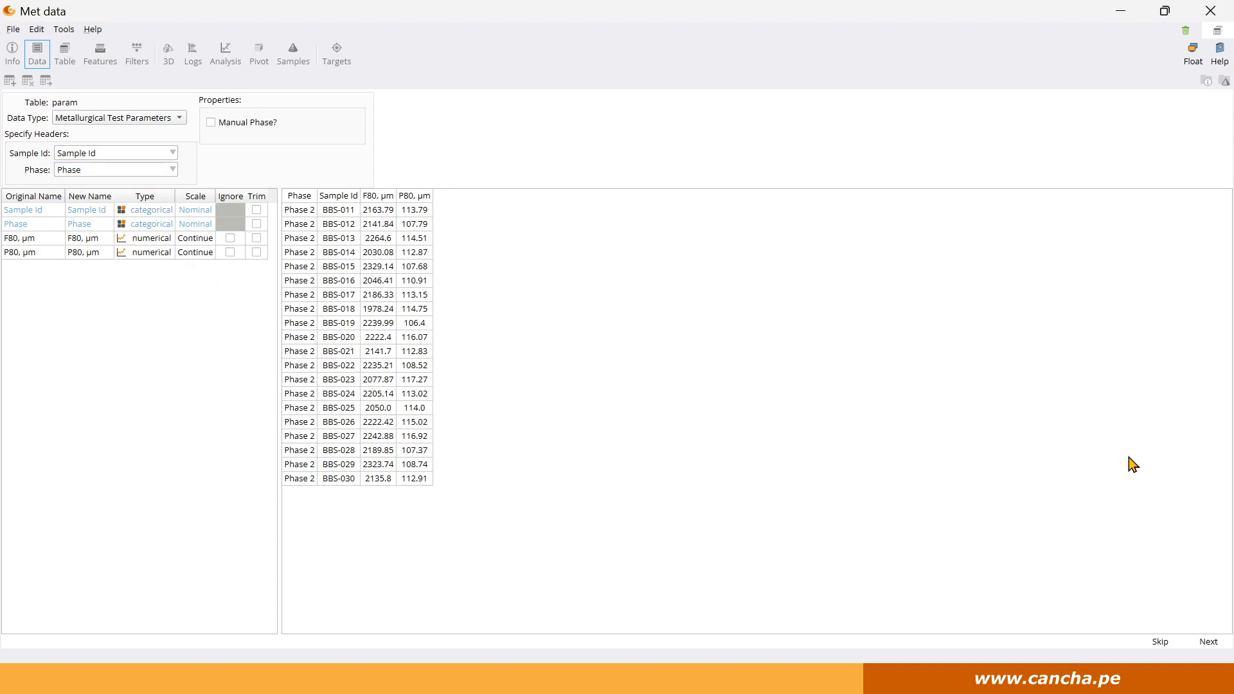
Accept the column mappings of the param, resultscn and resultscom tables to complete the workbook import
click(1208, 642)
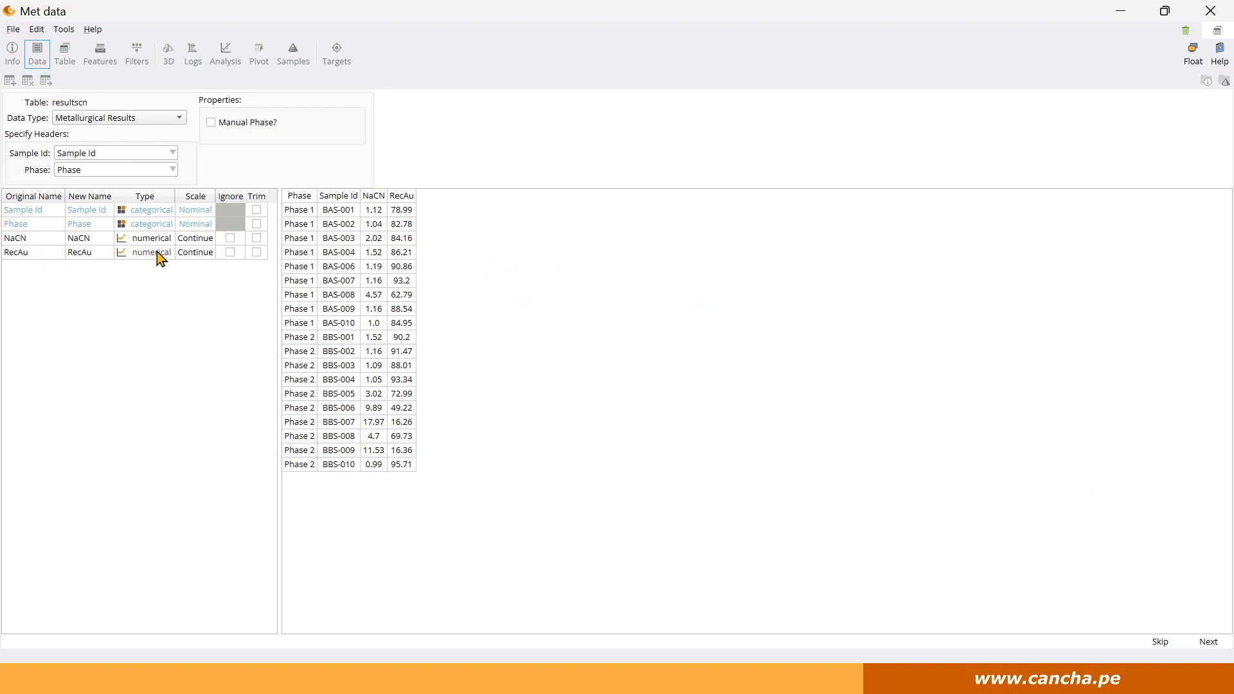
click(1208, 642)
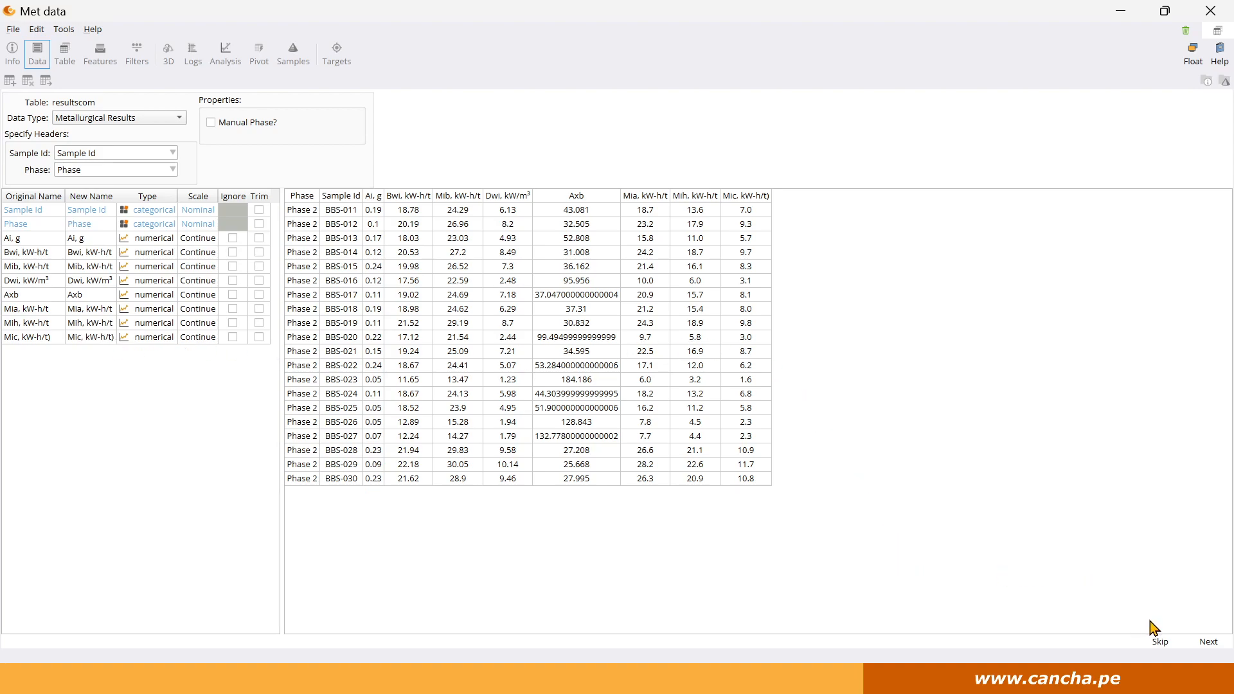
click(1208, 642)
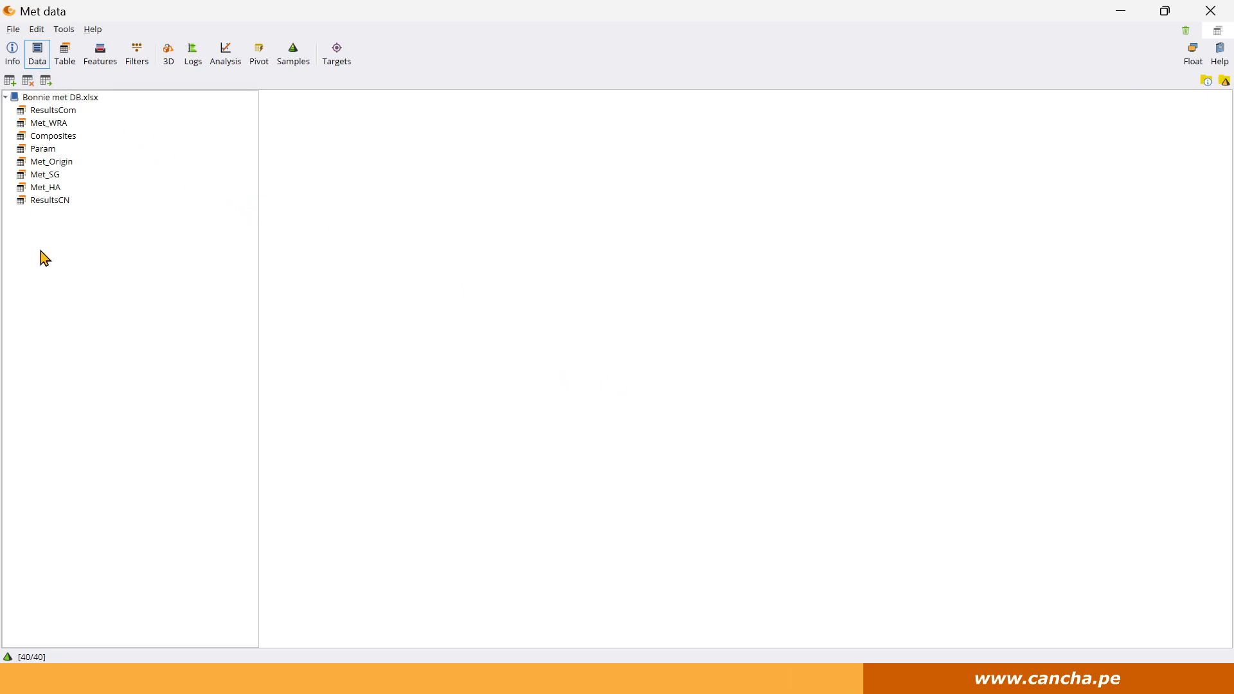
Review the imported metallurgical samples and their drill hole assignments in the 3D view's sample list
click(168, 53)
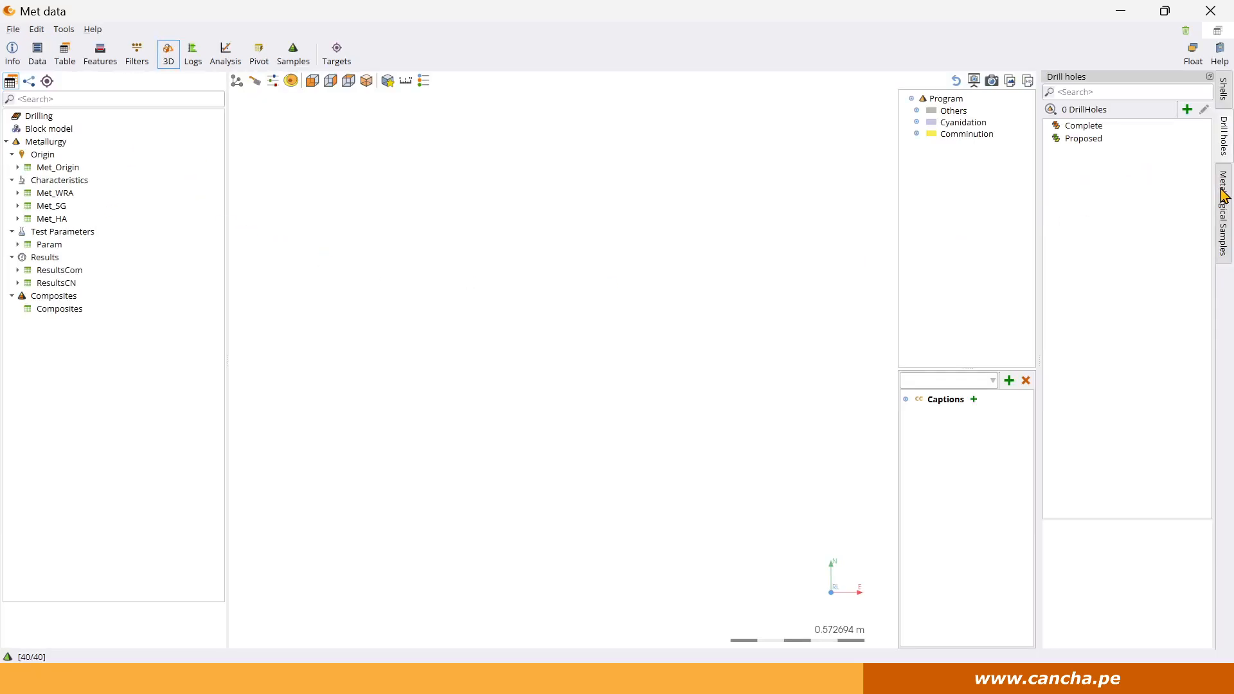
click(1223, 195)
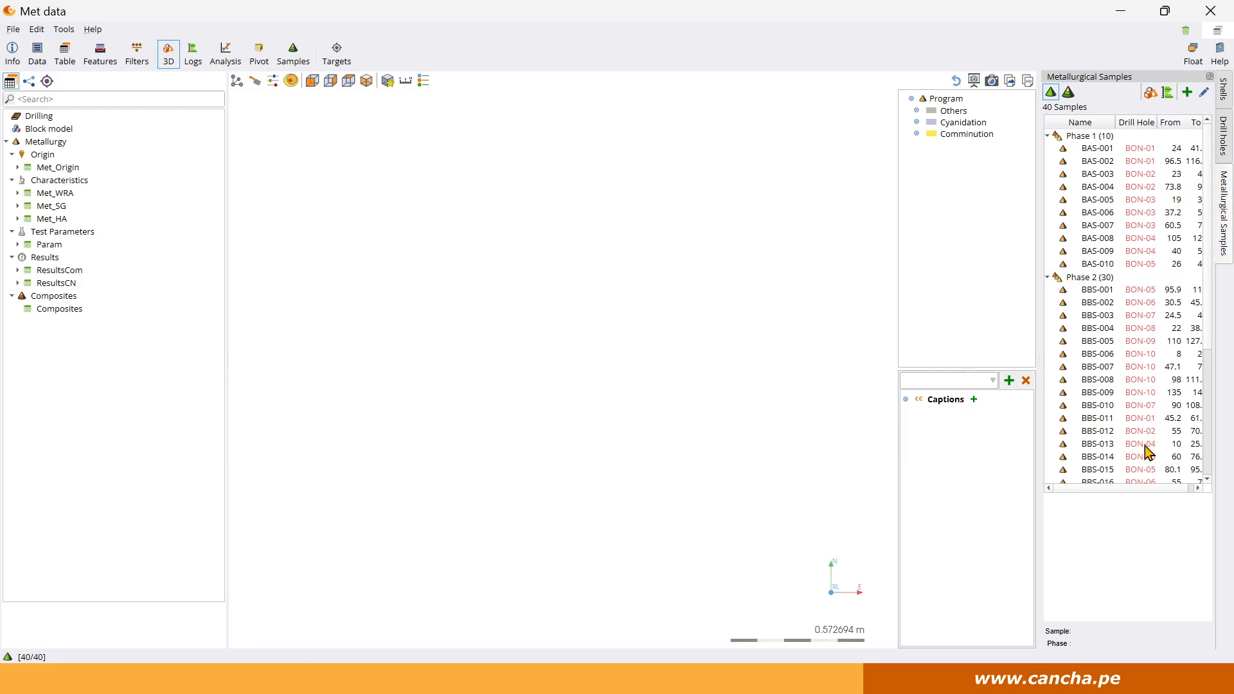
mouse_move(1146, 452)
Start an XY plot in the analysis view with SG from Met_SG as the X feature
click(225, 54)
click(255, 80)
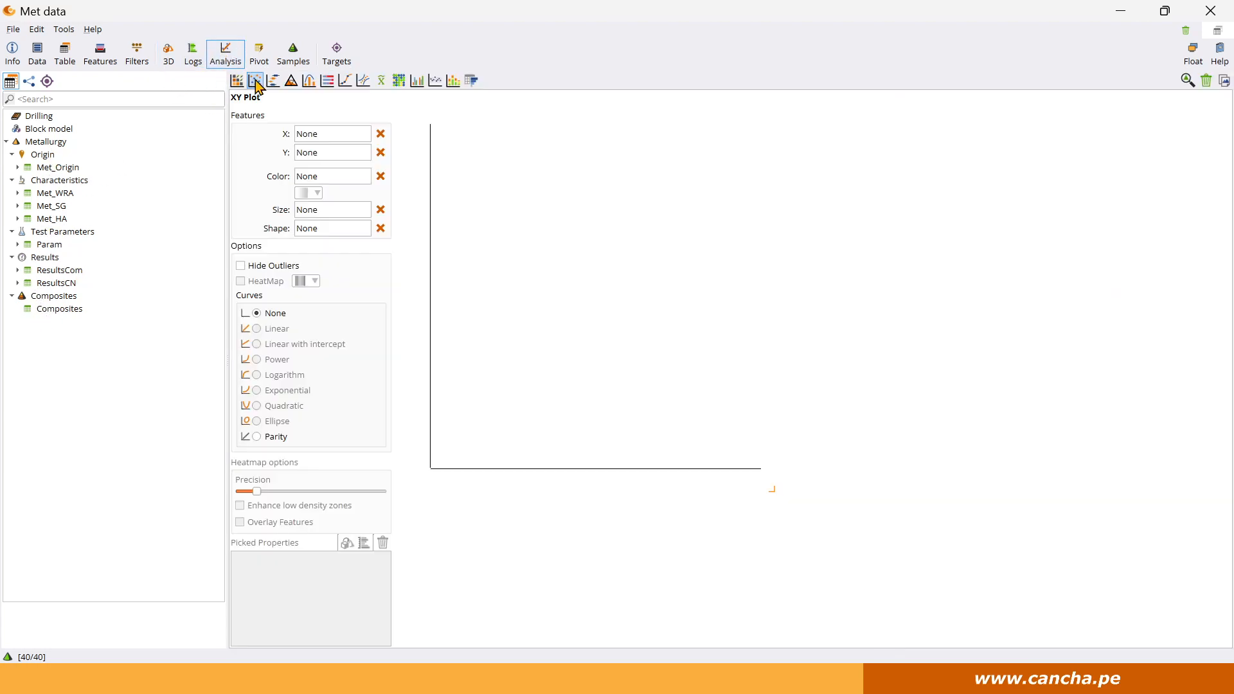
double_click(55, 206)
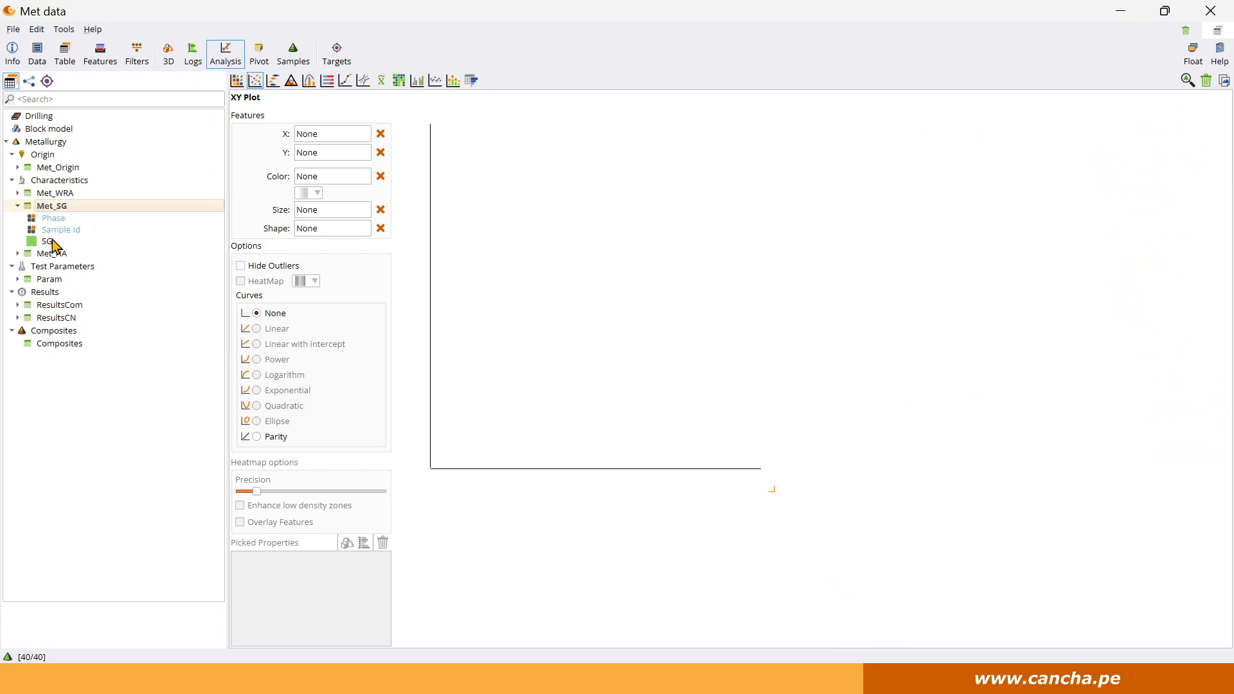
drag(49, 242, 328, 134)
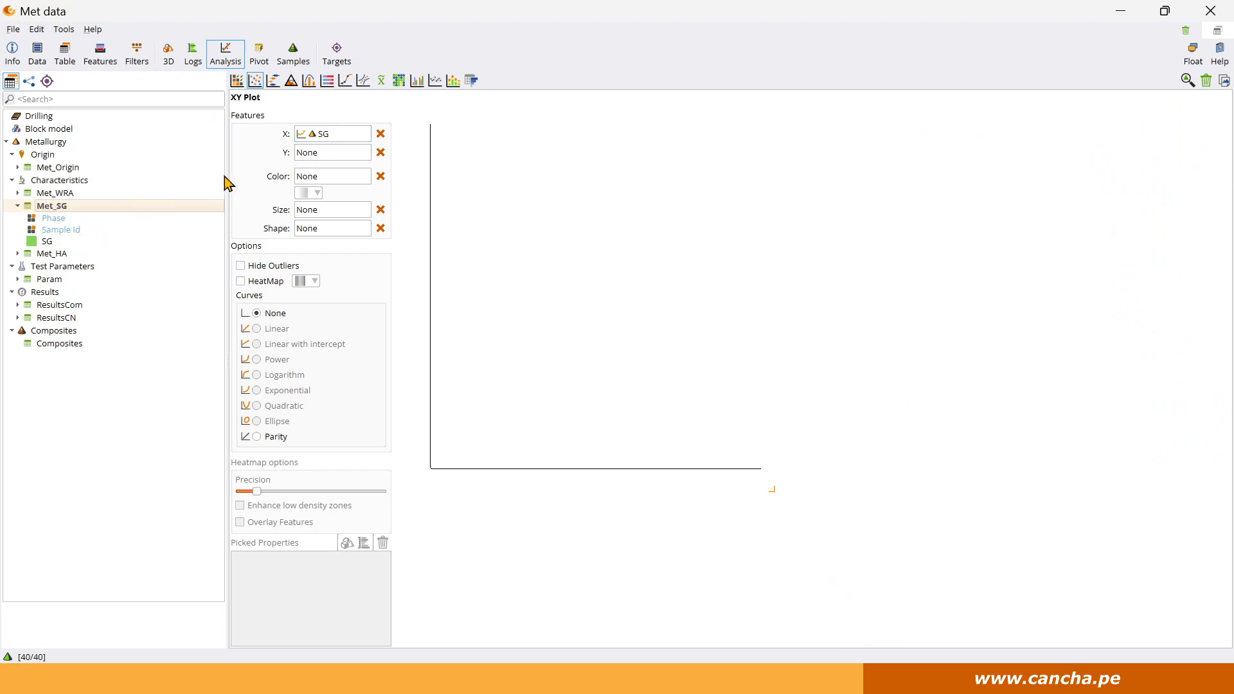
Try RecAu from ResultsCN as the plot's Y feature and replace it with Ai, g from ResultsCom
double_click(52, 318)
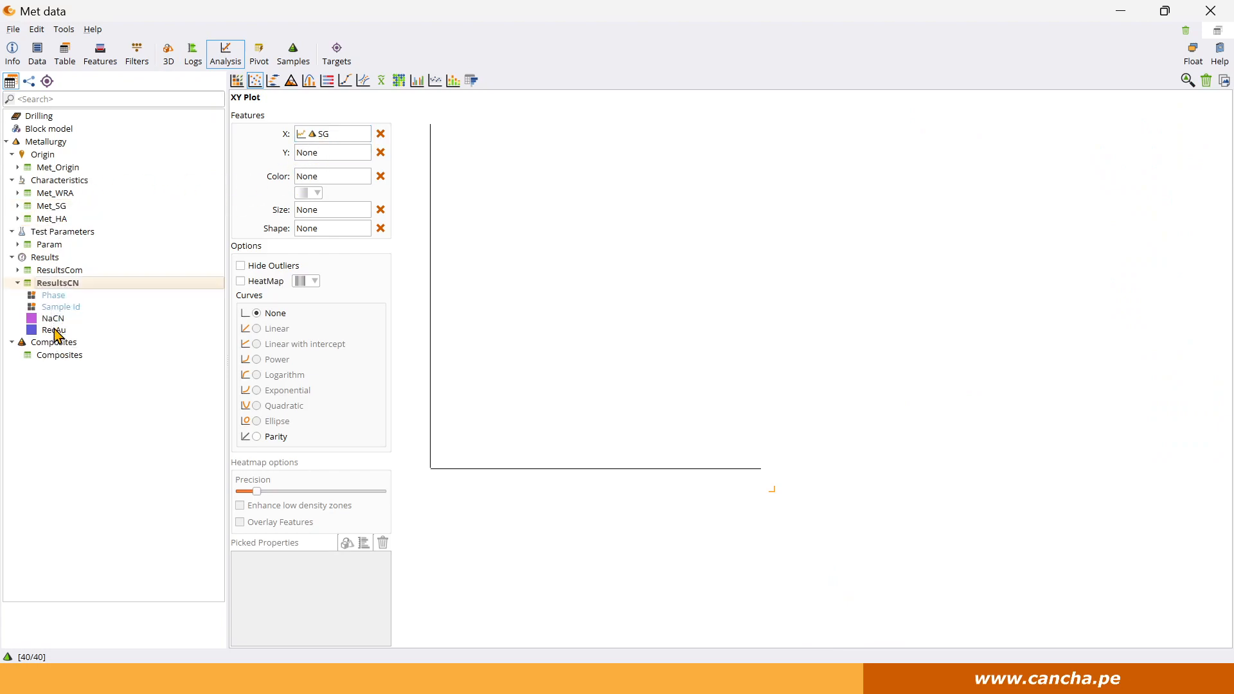
drag(54, 330, 351, 154)
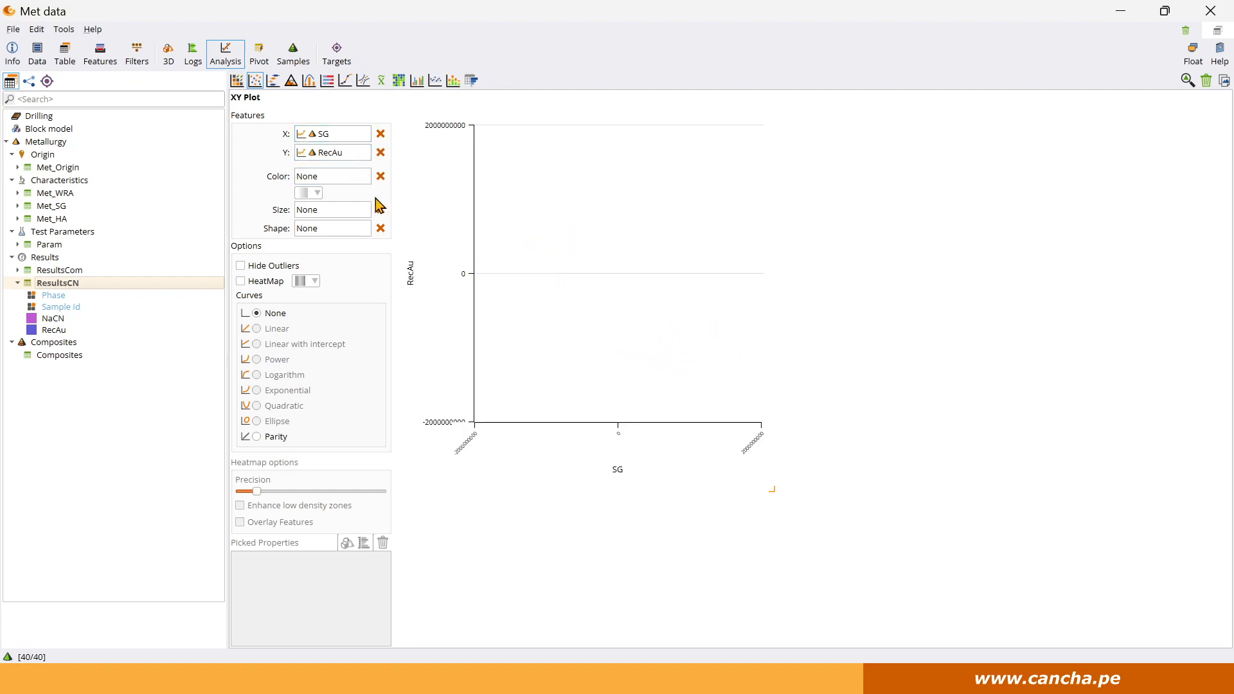
double_click(60, 270)
drag(51, 318, 330, 161)
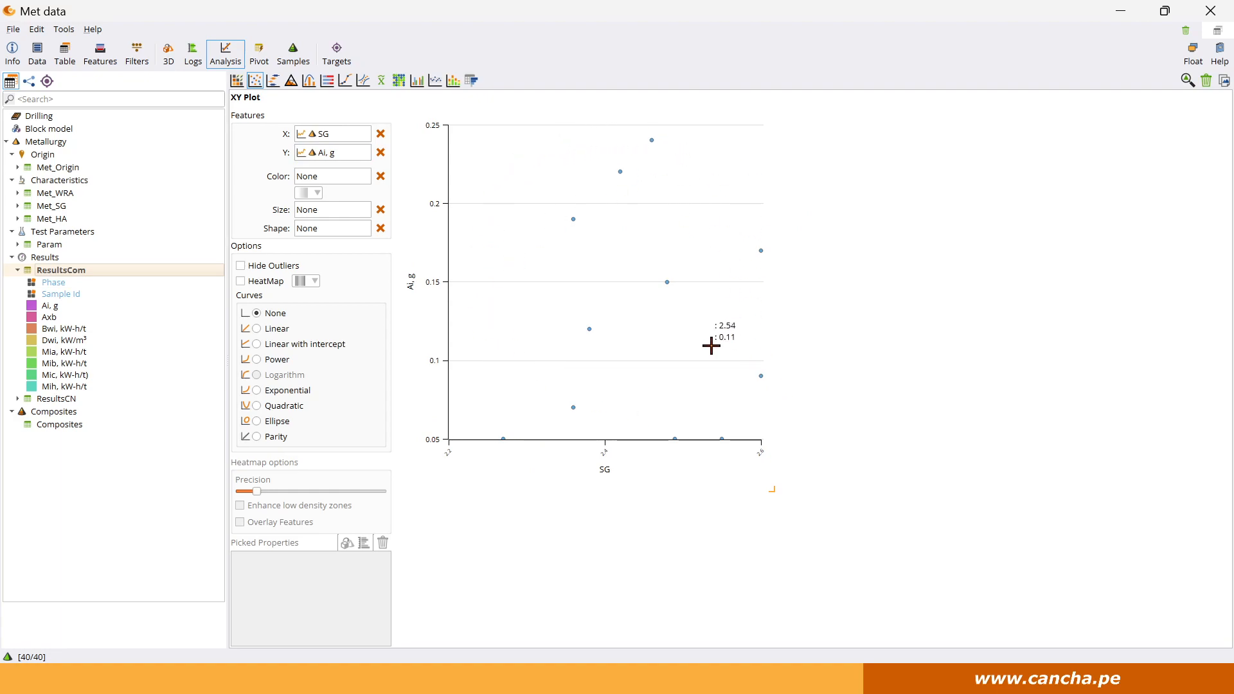
Create a new target with RecAu from ResultsCN as target feature and run the analysis with all listed features selected
click(335, 56)
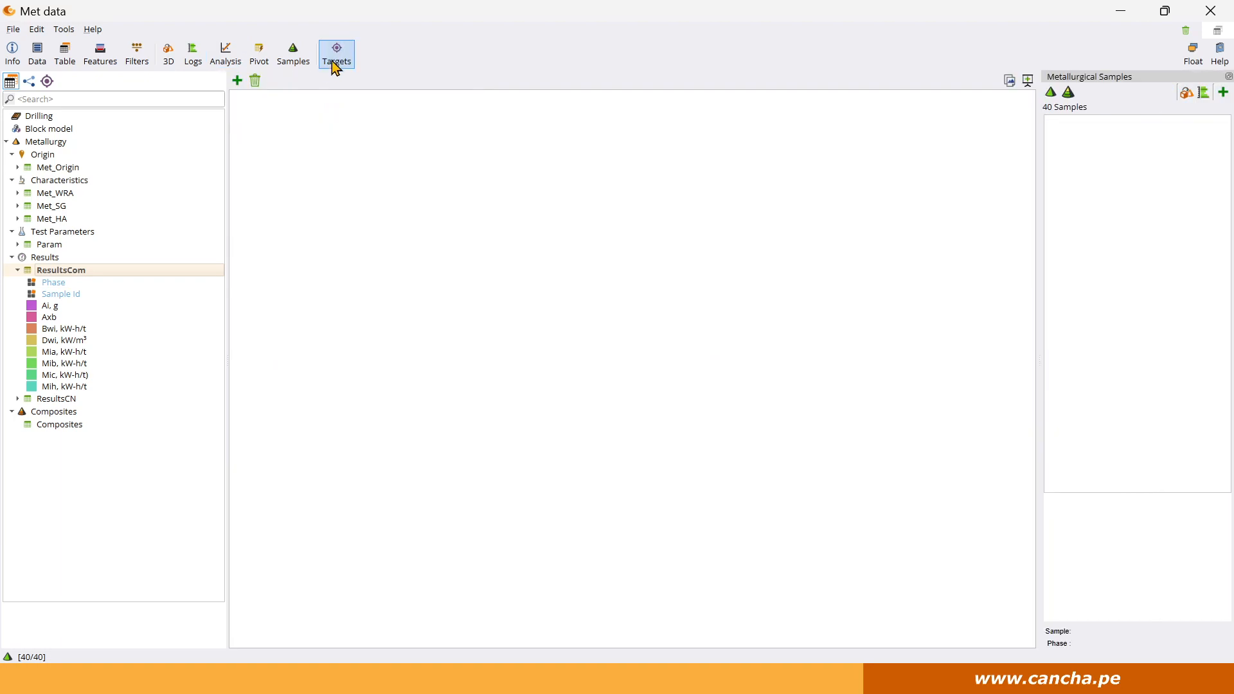
click(236, 80)
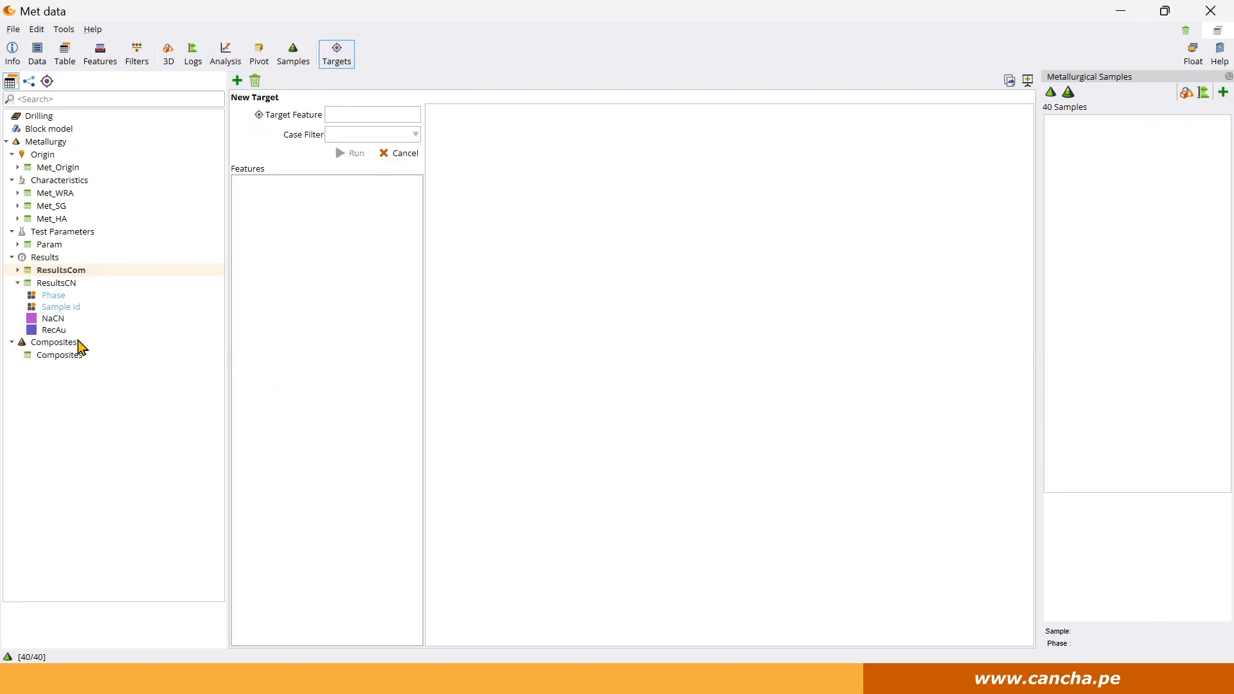
drag(54, 330, 360, 114)
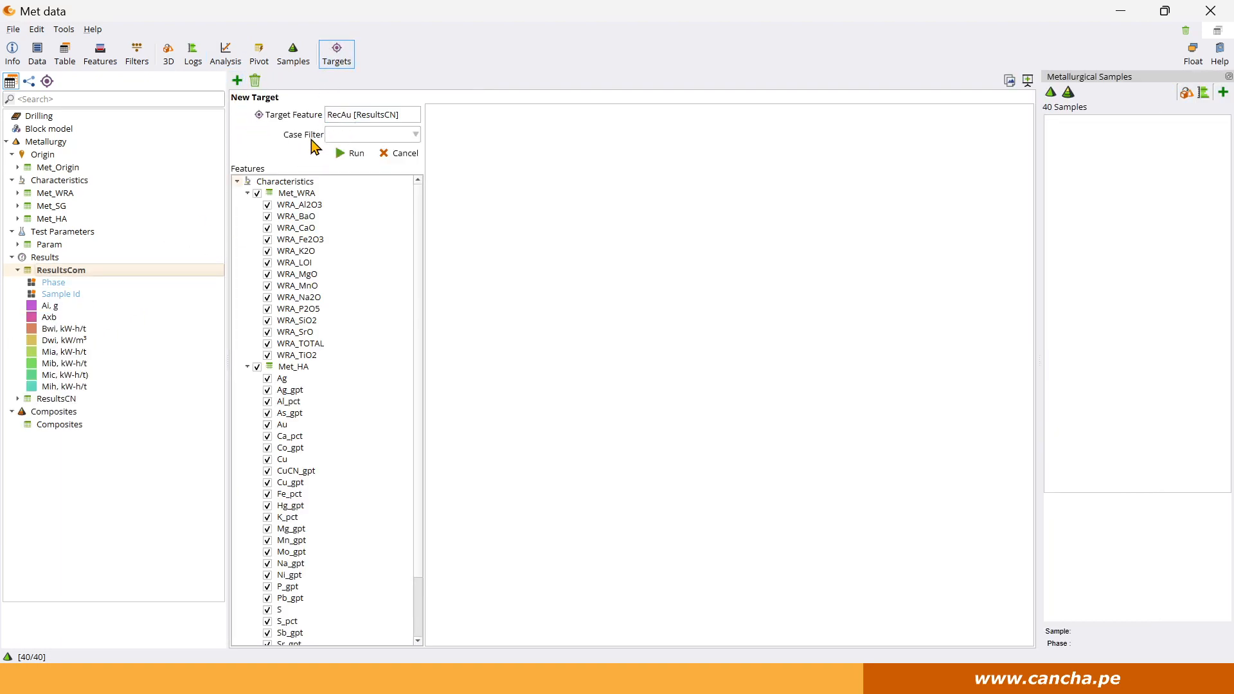
scroll(344, 476, down, 2)
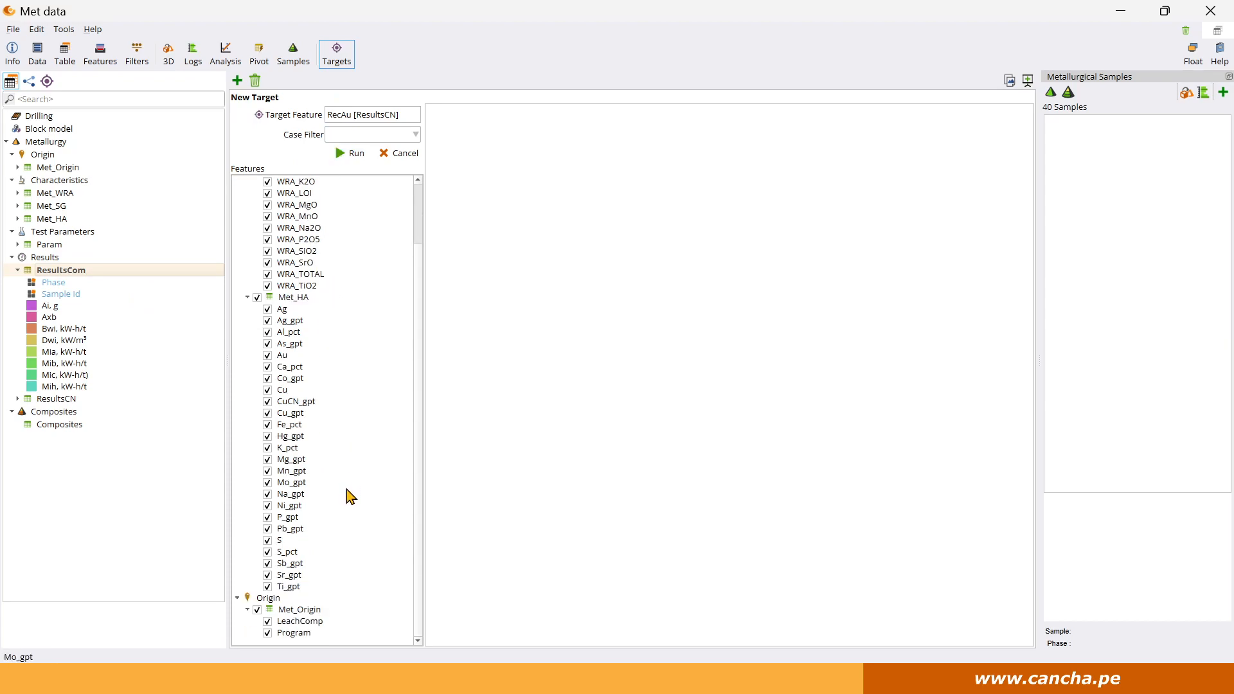
scroll(346, 490, up, 2)
scroll(344, 436, down, 3)
scroll(324, 501, up, 3)
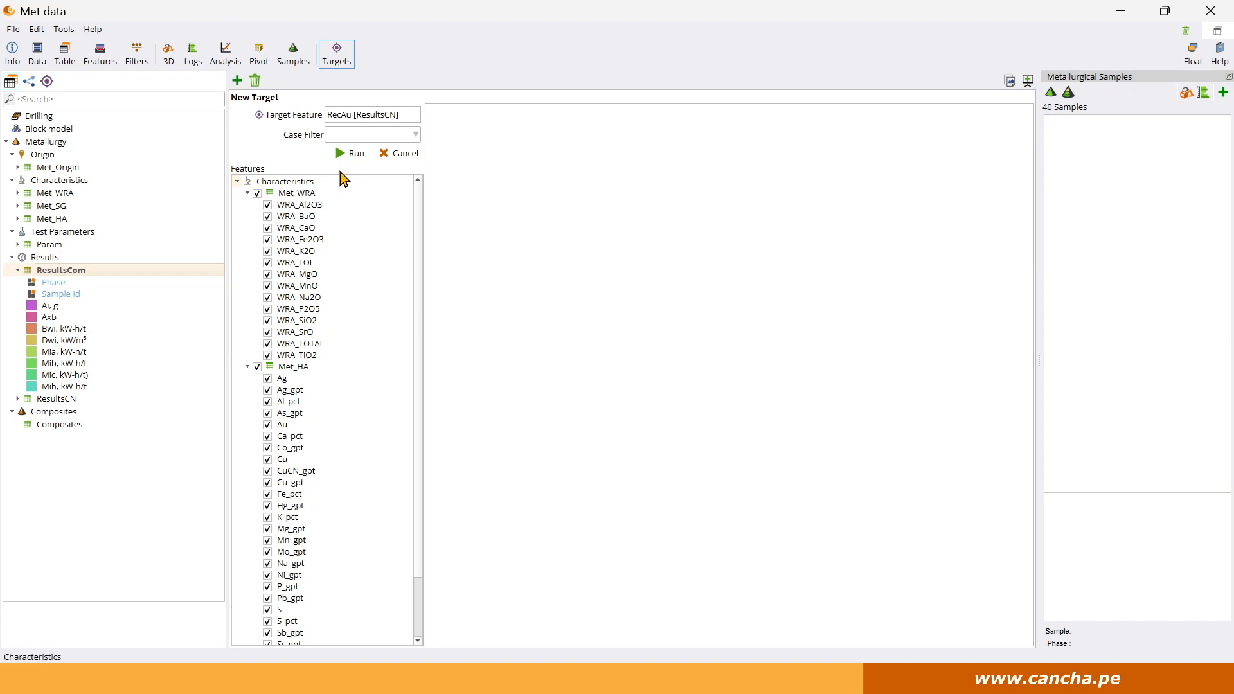
click(350, 153)
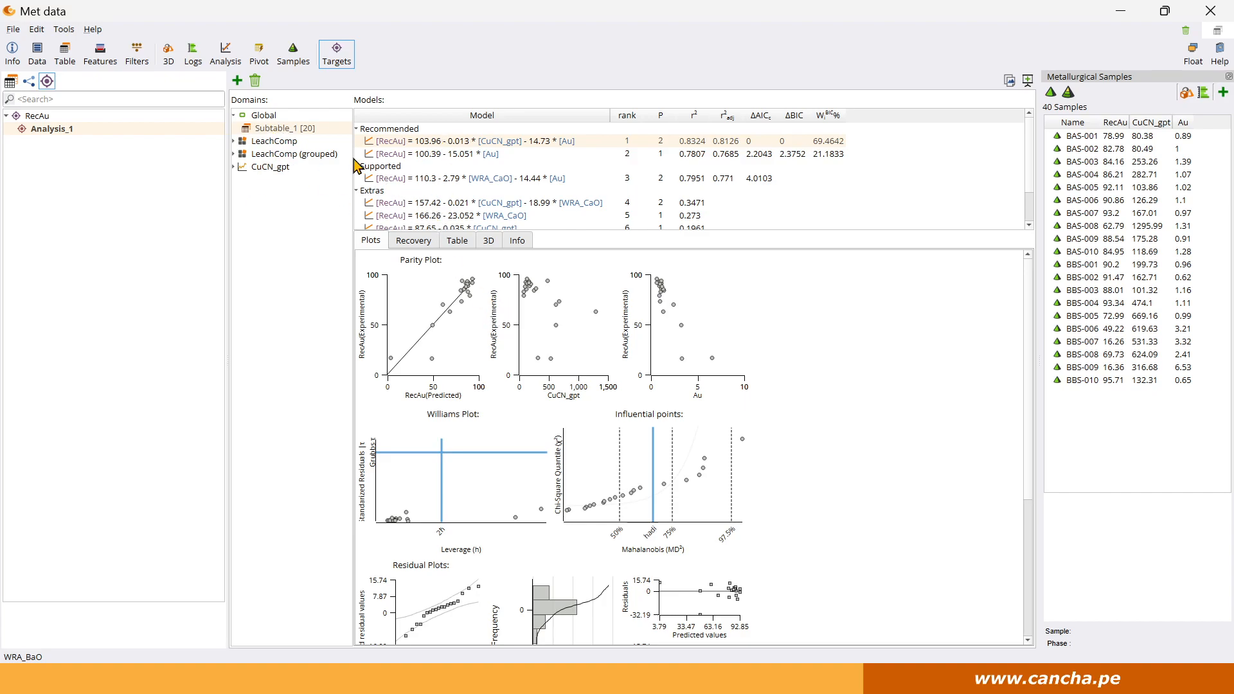
Import Collars.csv as a Drilling table of type Collars, accepting its column mapping with Use Length enabled
click(37, 52)
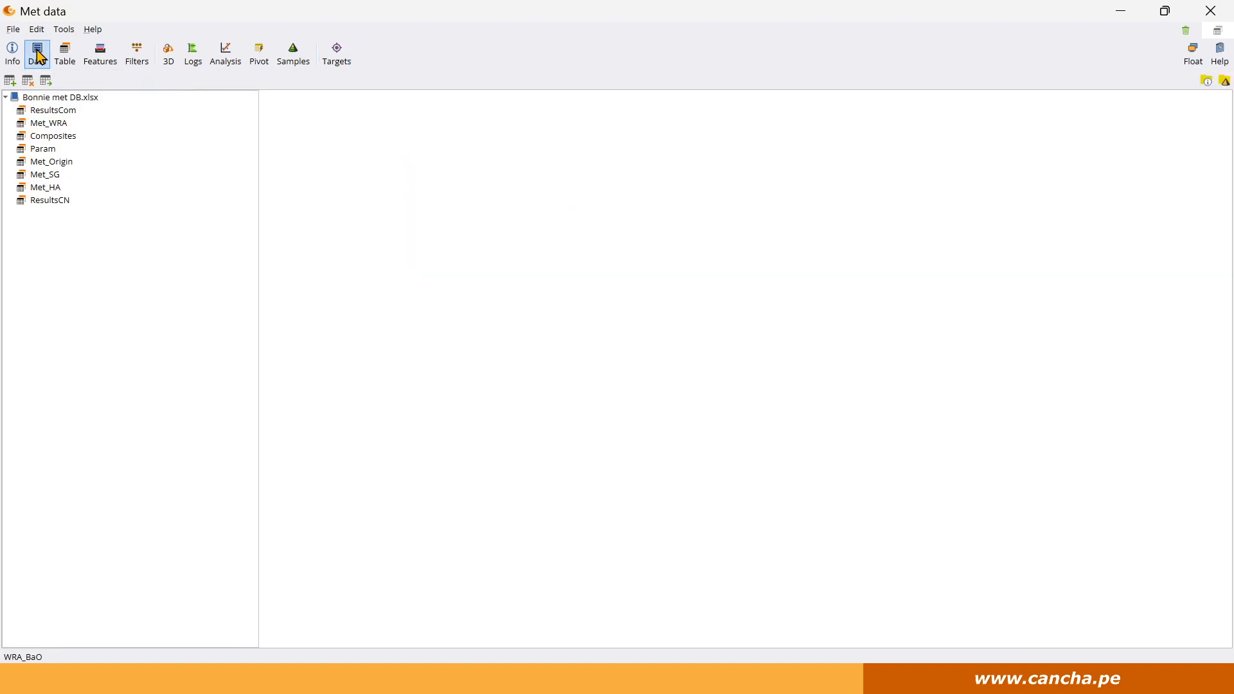
click(11, 81)
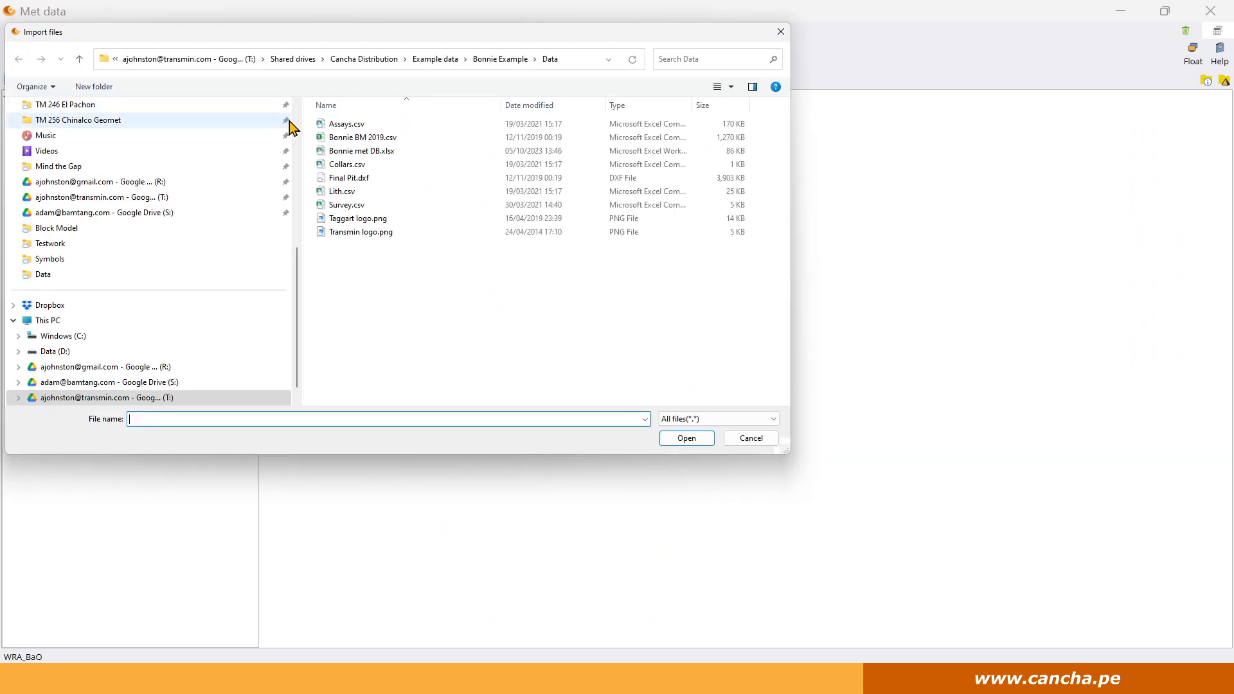
click(354, 165)
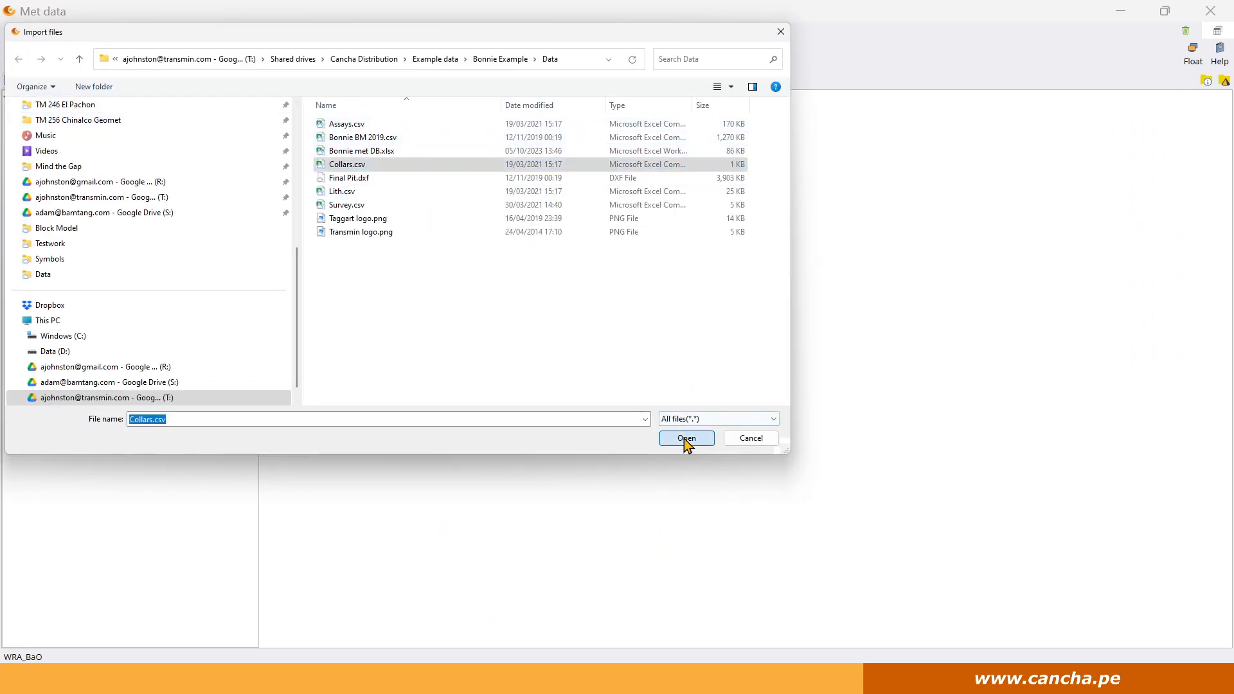
click(686, 439)
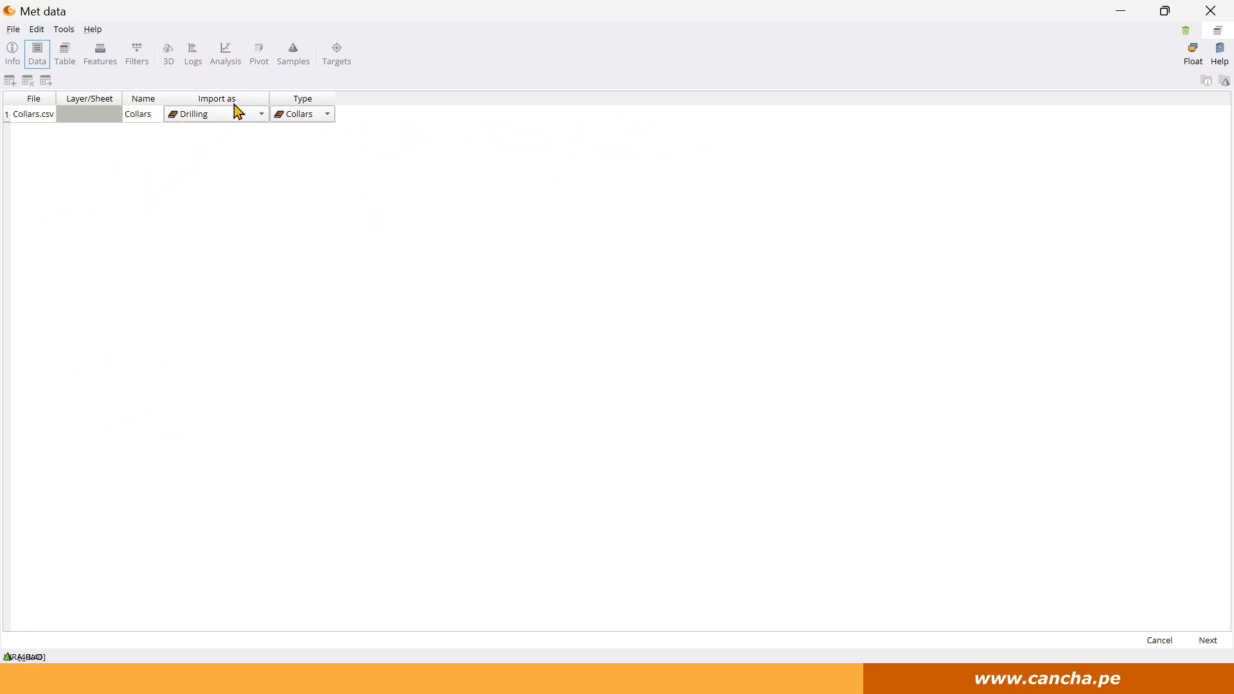
click(1209, 642)
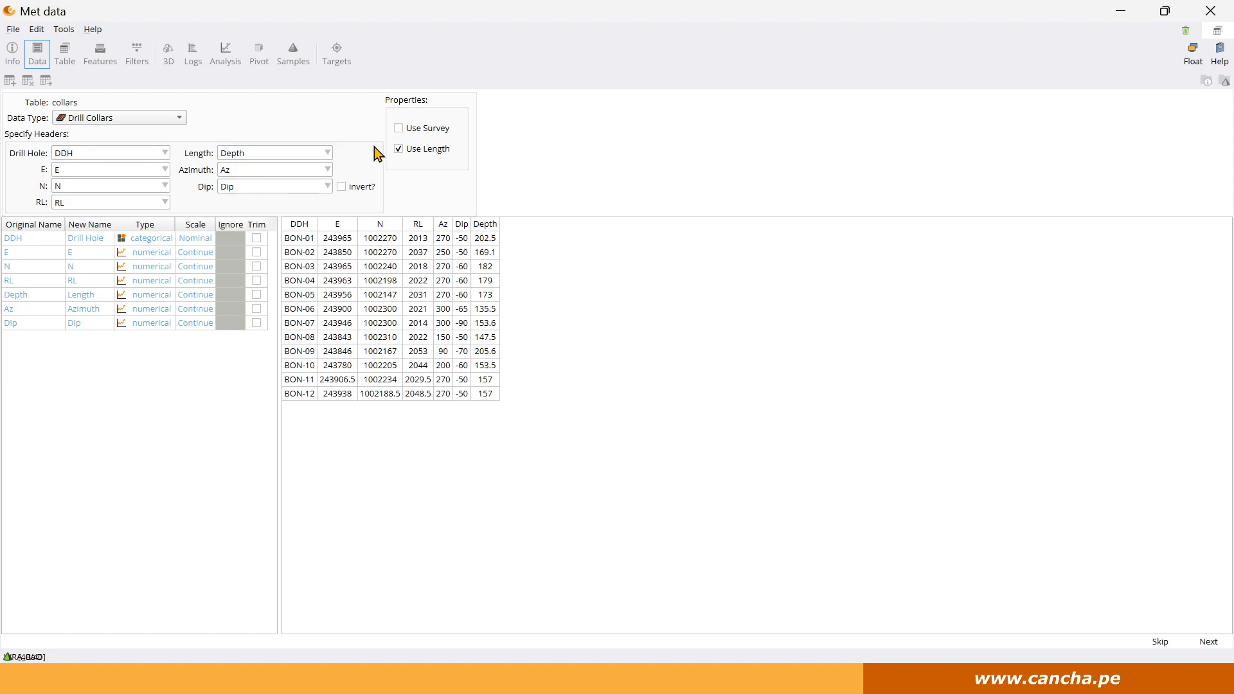
click(1207, 641)
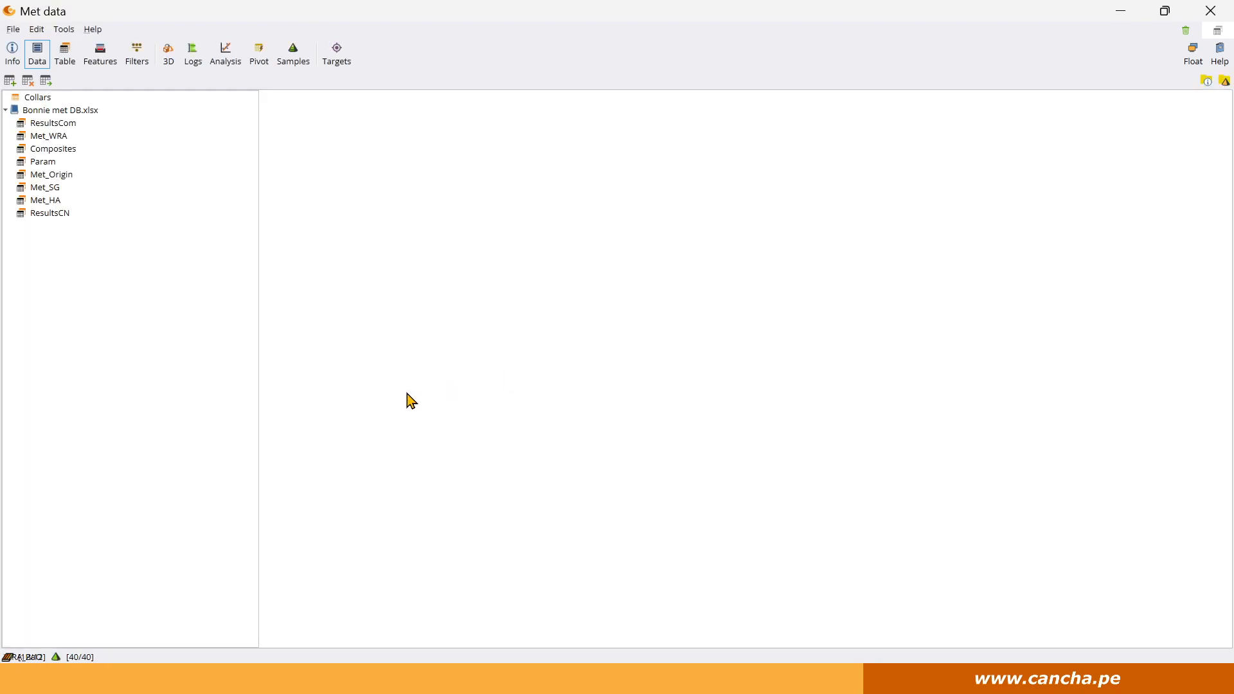
Focus the 3D view on drill hole BON-06 and display the samples by Dwi, kW/m³ from ResultsCom
click(168, 54)
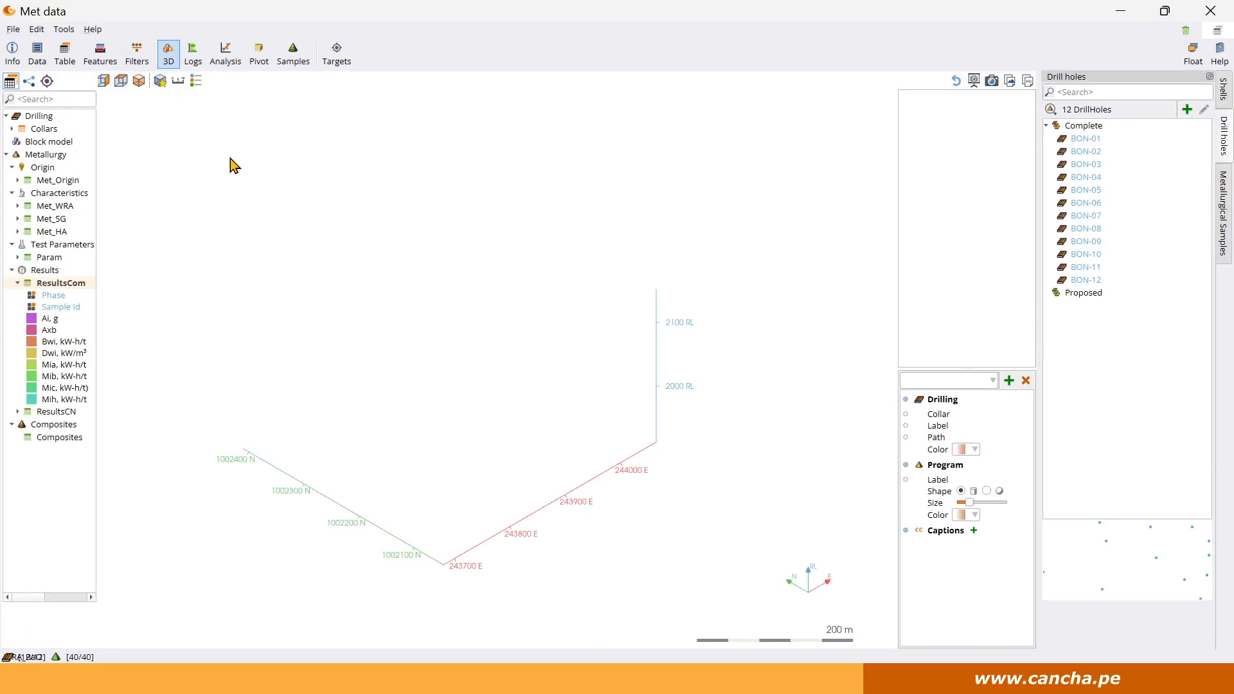
click(1072, 202)
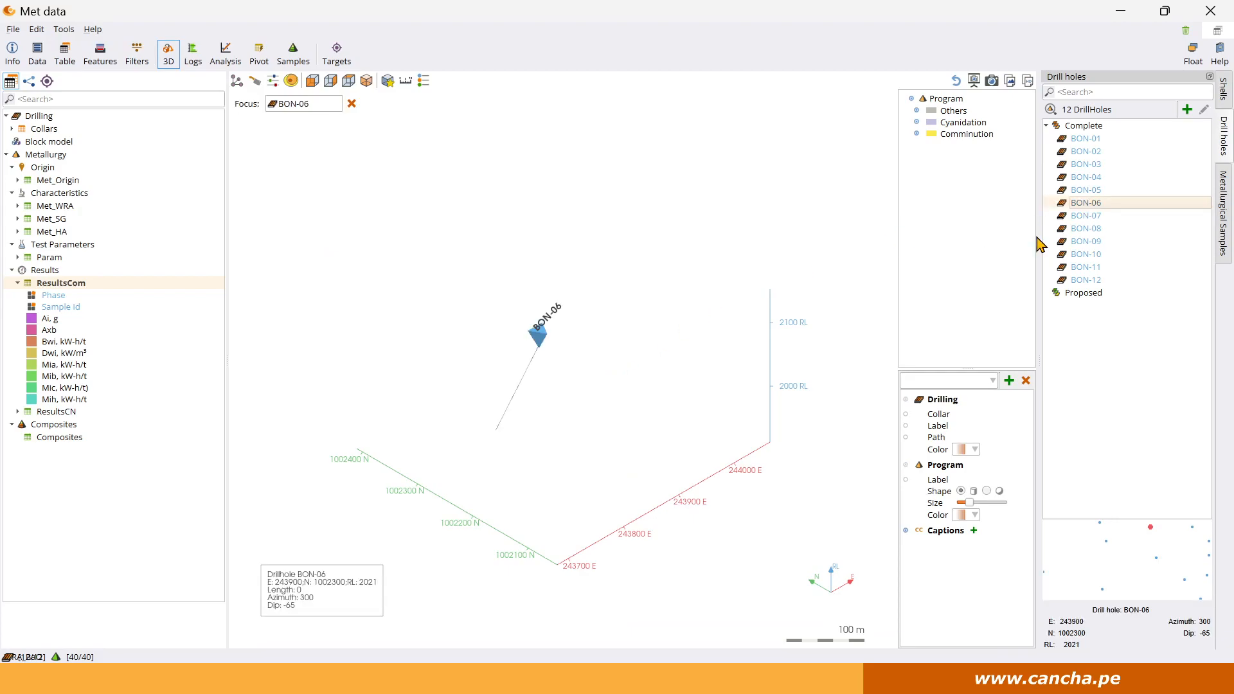
click(60, 354)
drag(684, 375, 633, 404)
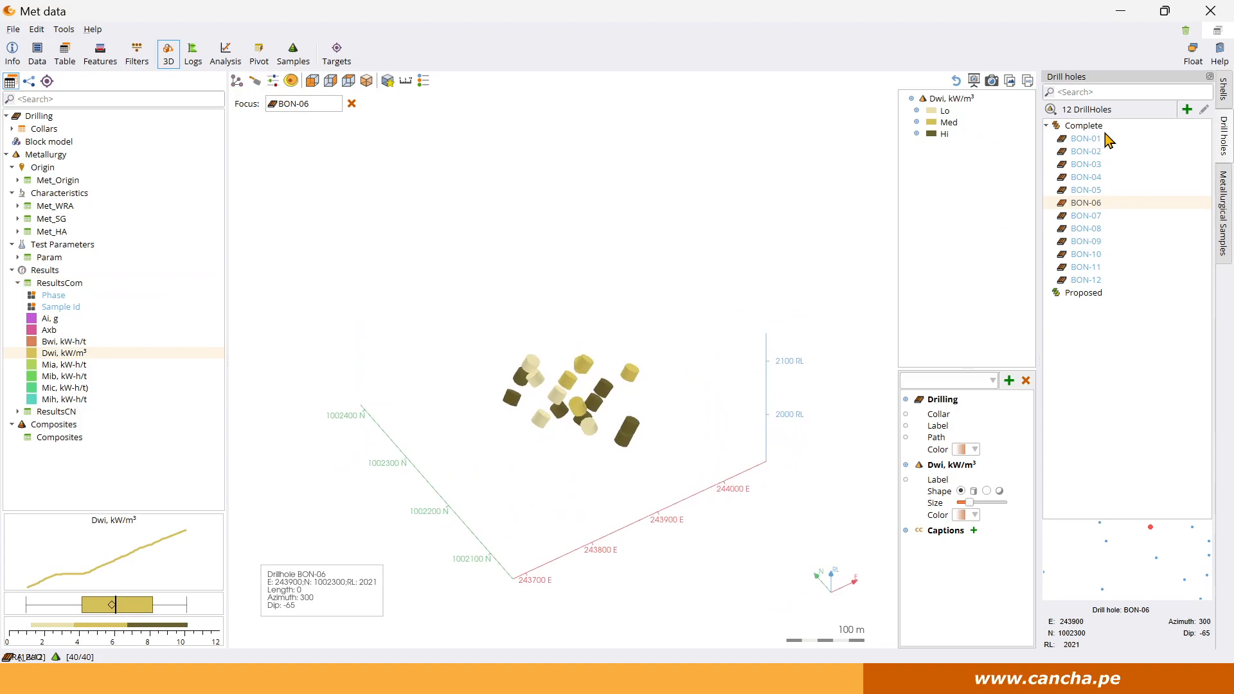
Show the metallurgical samples list and display the samples in 3D by NaCN from ResultsCN
click(1224, 200)
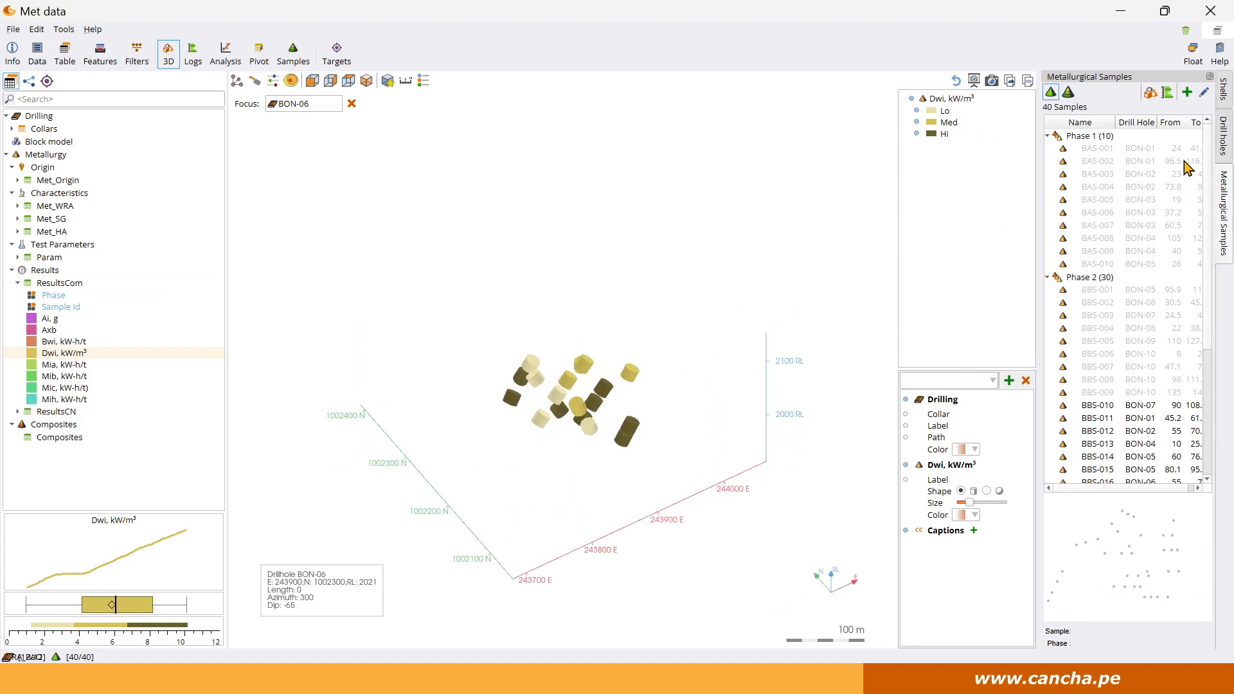
scroll(1131, 369, down, 3)
scroll(1133, 369, up, 5)
double_click(48, 412)
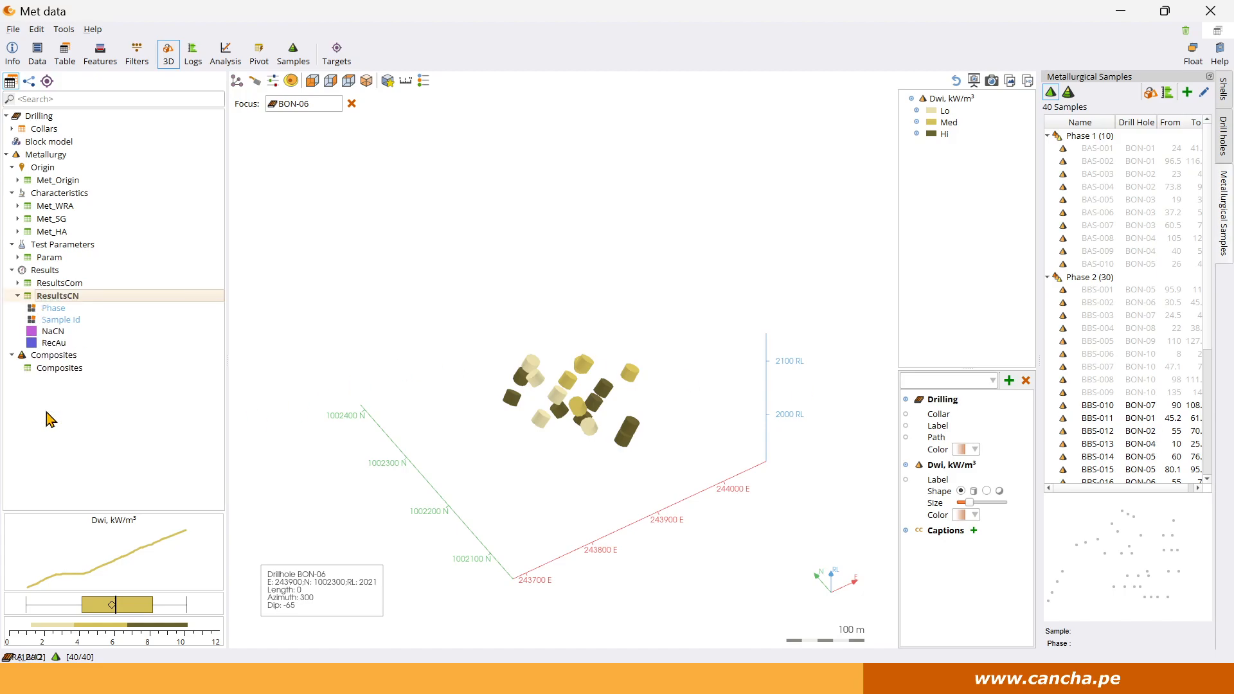
click(53, 331)
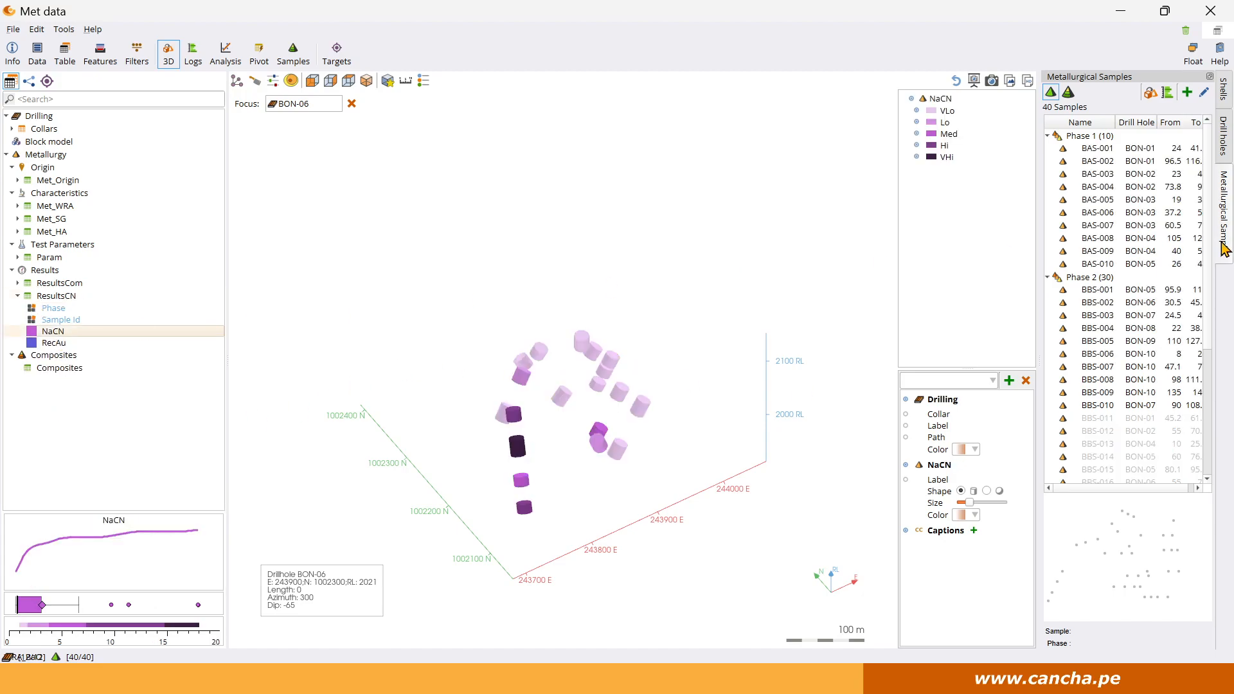
drag(521, 390, 597, 417)
scroll(1134, 379, down, 5)
scroll(1138, 376, up, 5)
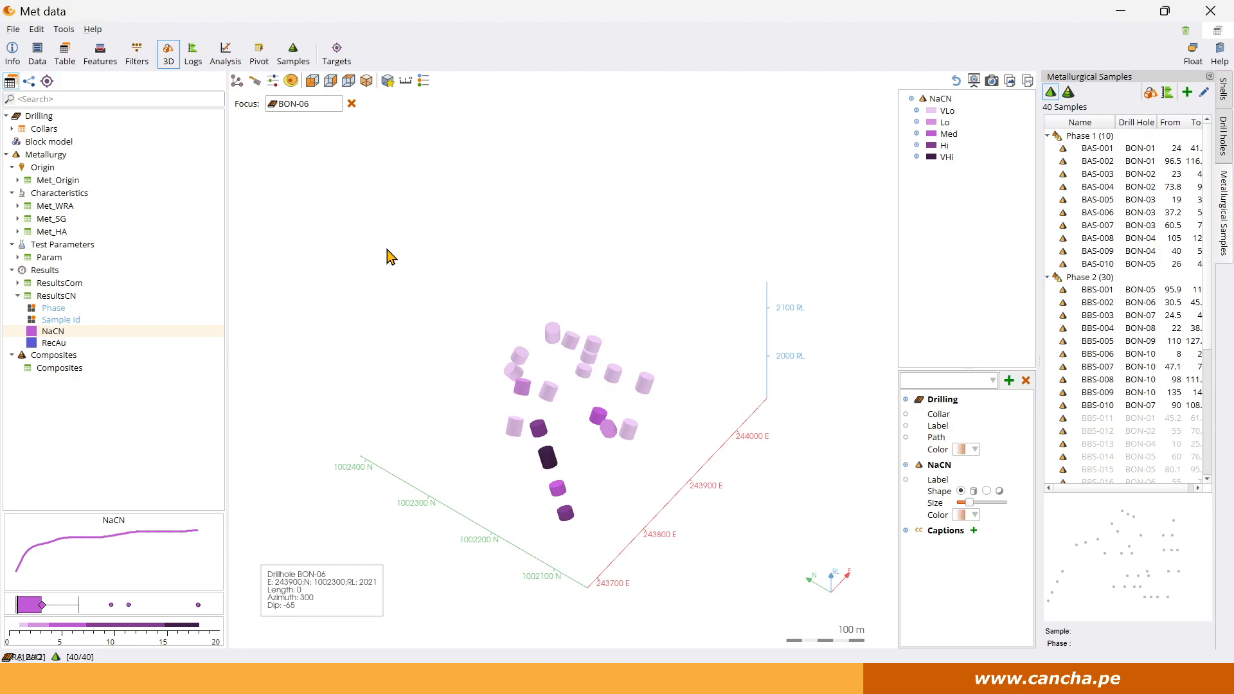
Turn on labels for the NaCN samples in the 3D view and display them as larger spheres
click(906, 480)
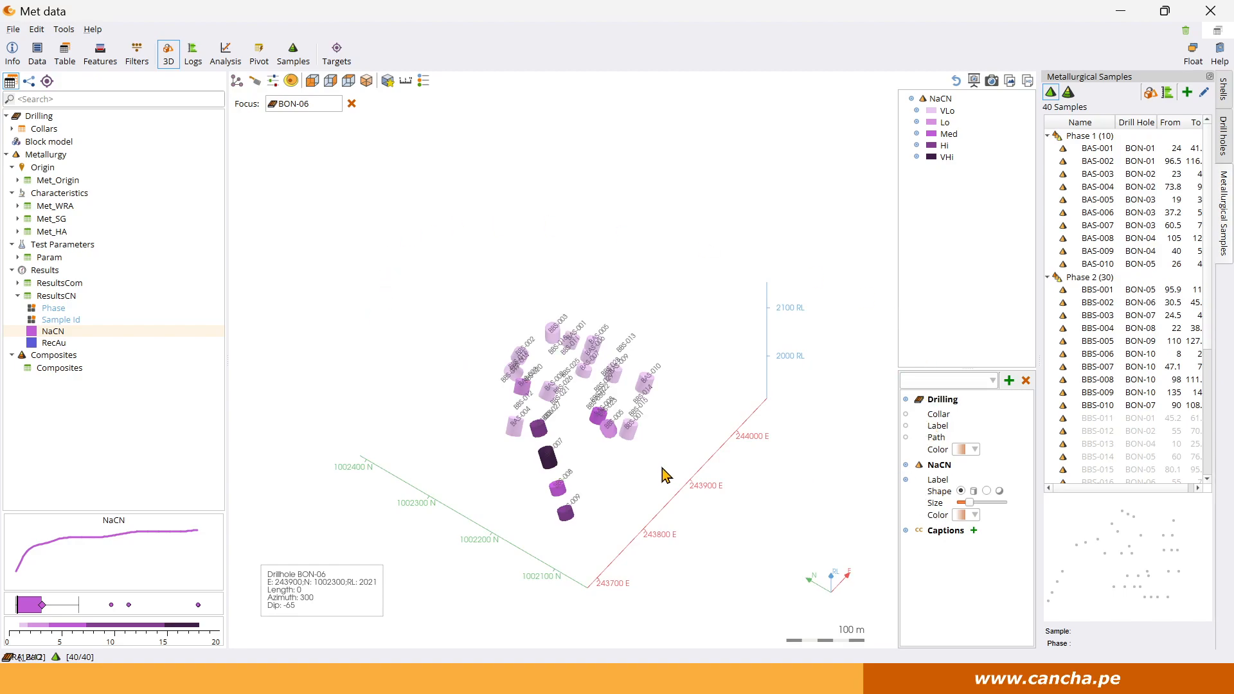
drag(662, 474, 543, 418)
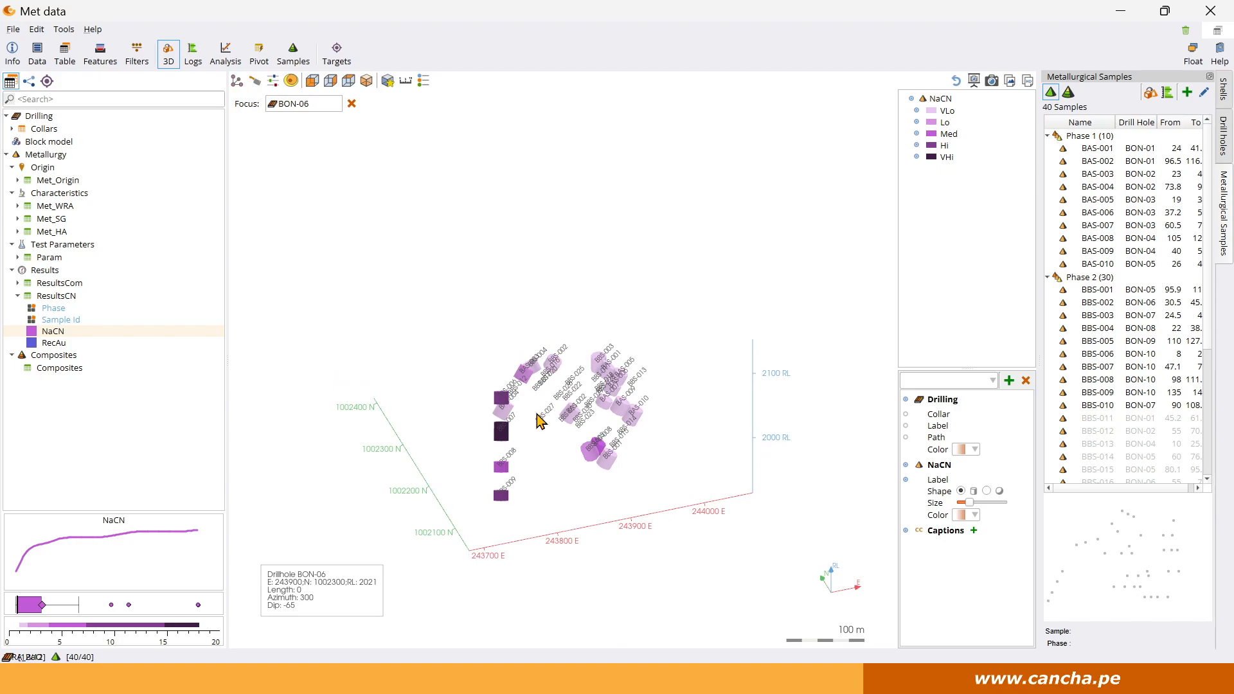
click(987, 491)
drag(738, 482, 768, 485)
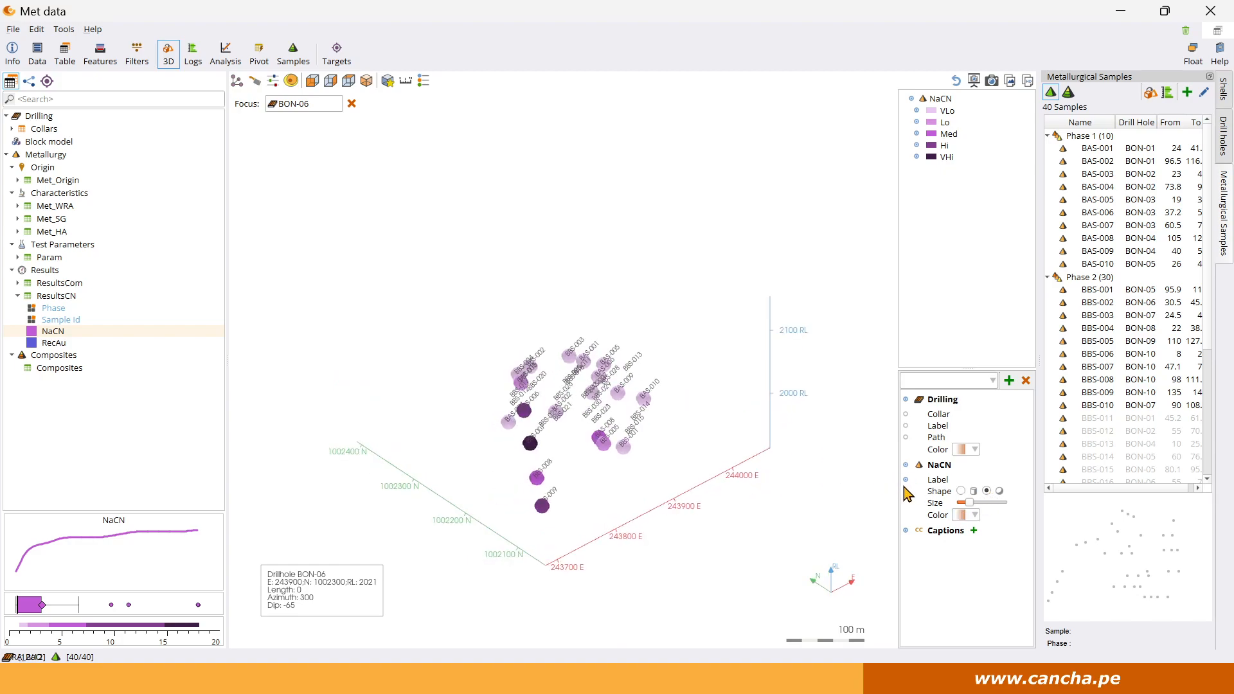
drag(969, 503, 991, 503)
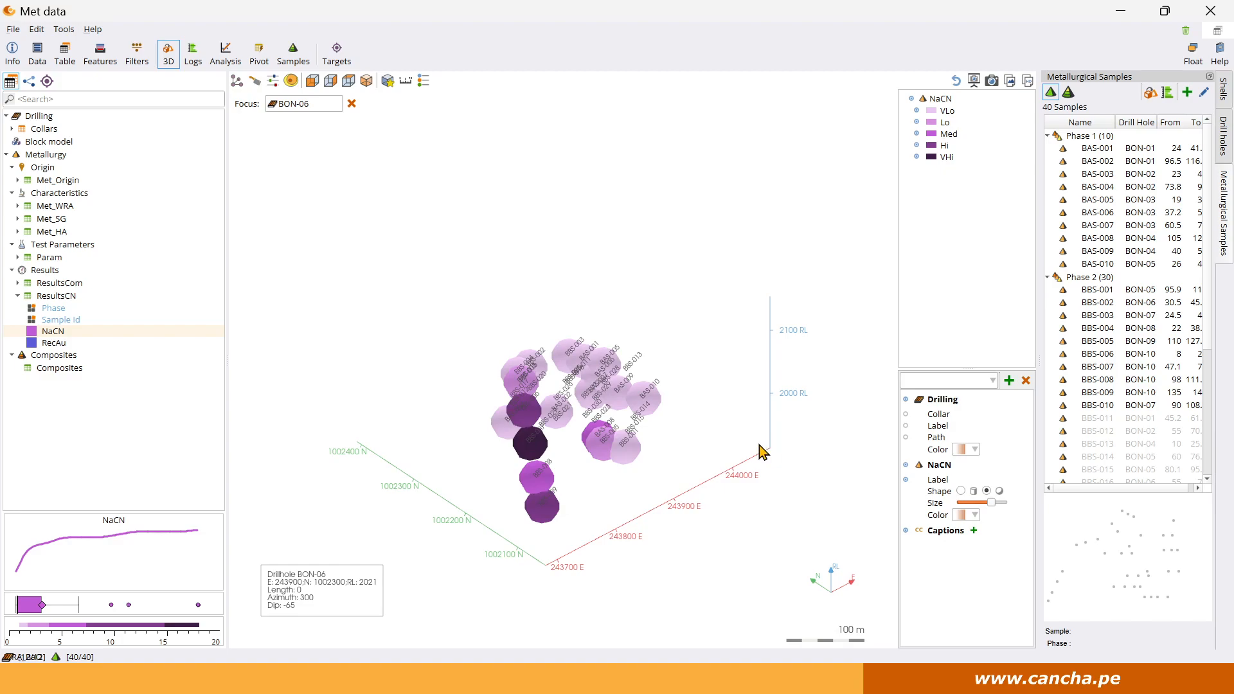
drag(760, 450, 646, 464)
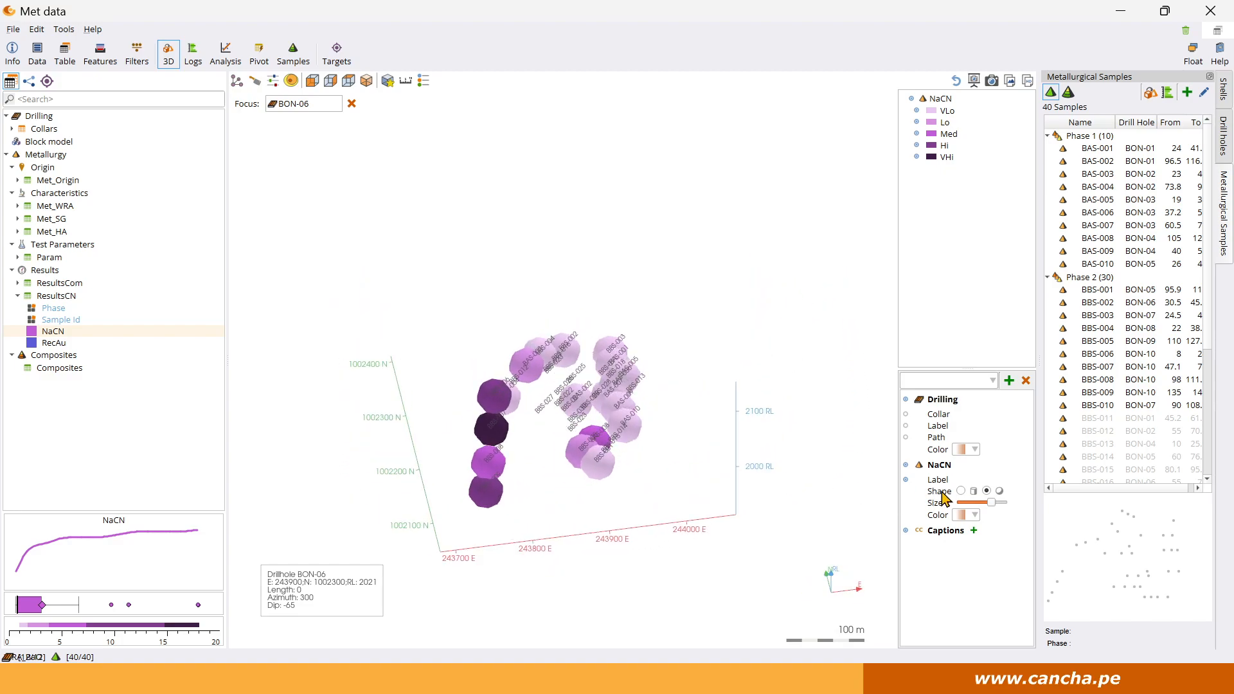
Reduce the size of the NaCN samples in the 3D view and change their shape from spheres to cubes
drag(991, 502, 970, 503)
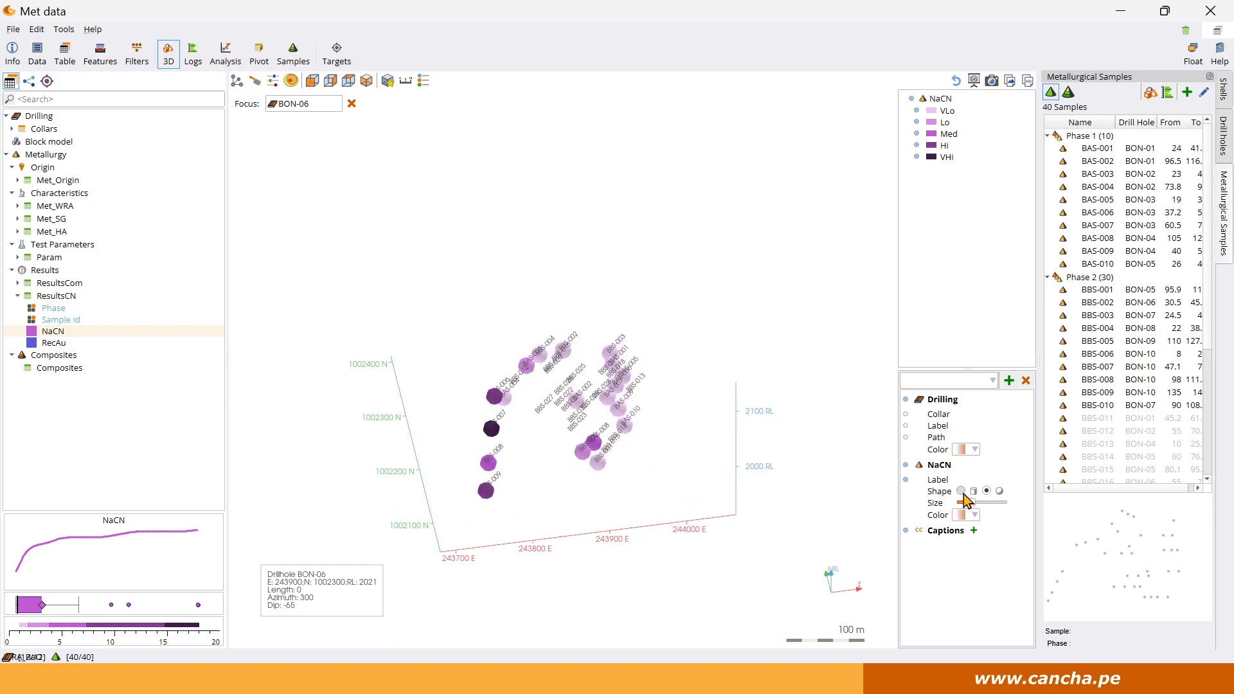
click(961, 491)
drag(876, 507, 798, 429)
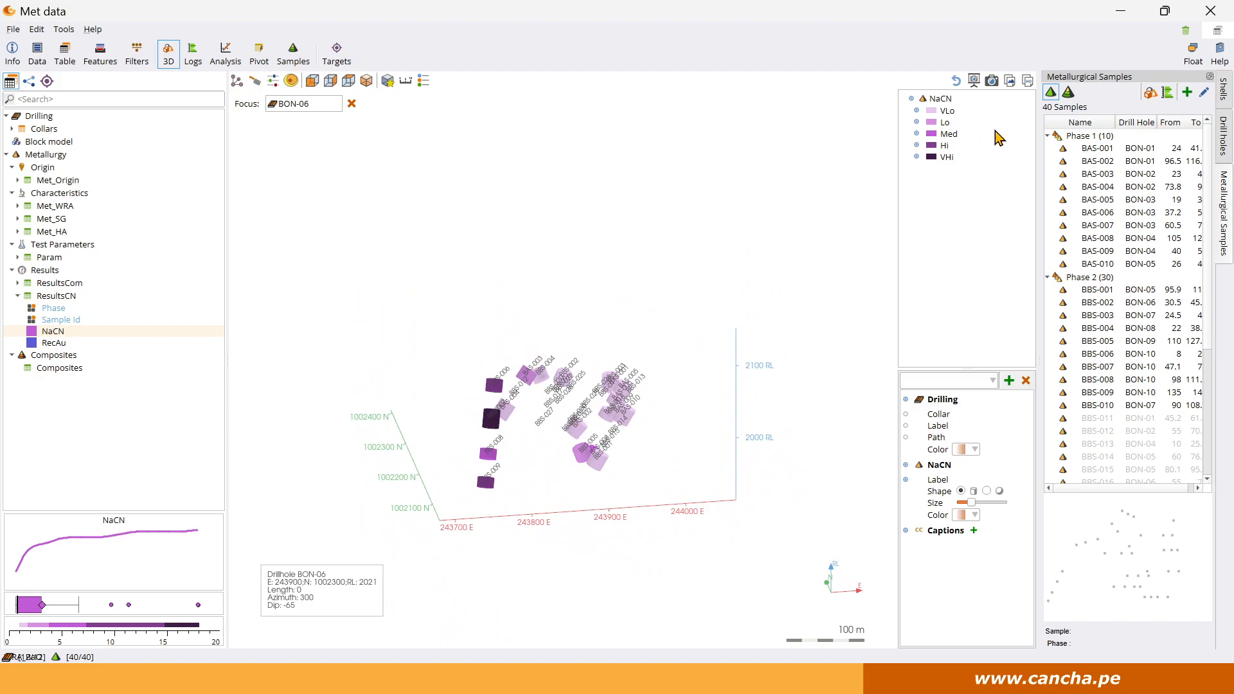
Show the composites list and highlight the samples of composite BC-001, followed by those of BC-002, in the 3D view
click(1068, 92)
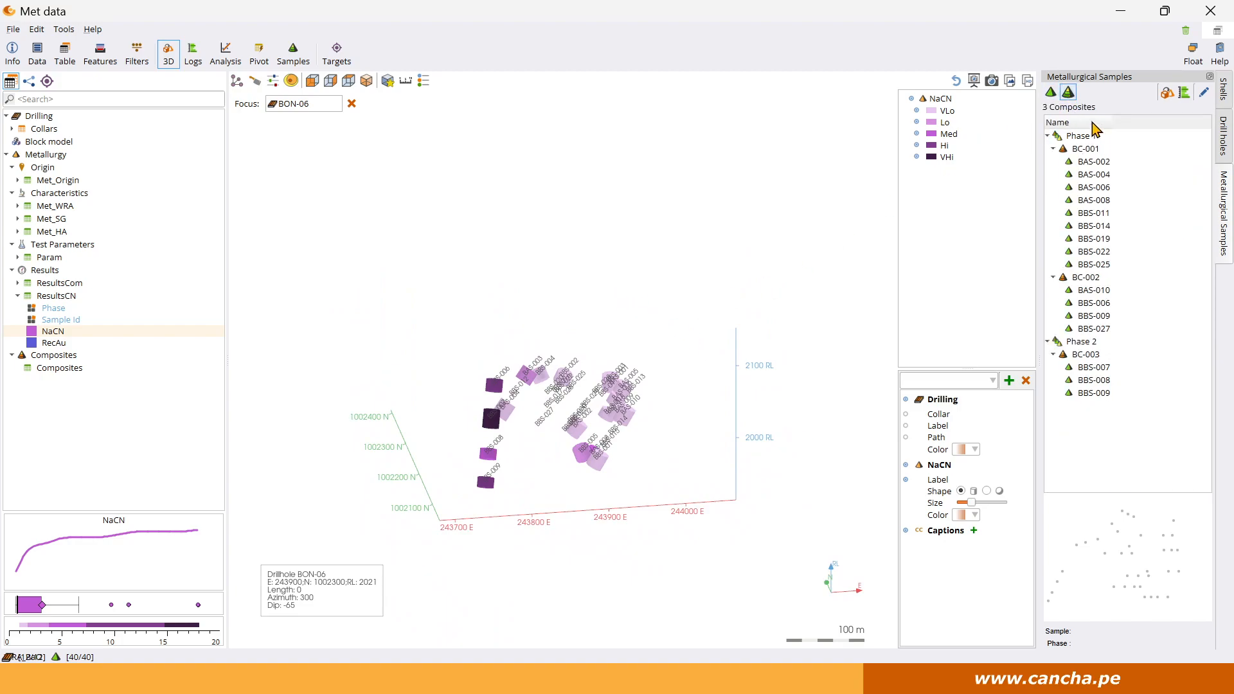
click(1093, 150)
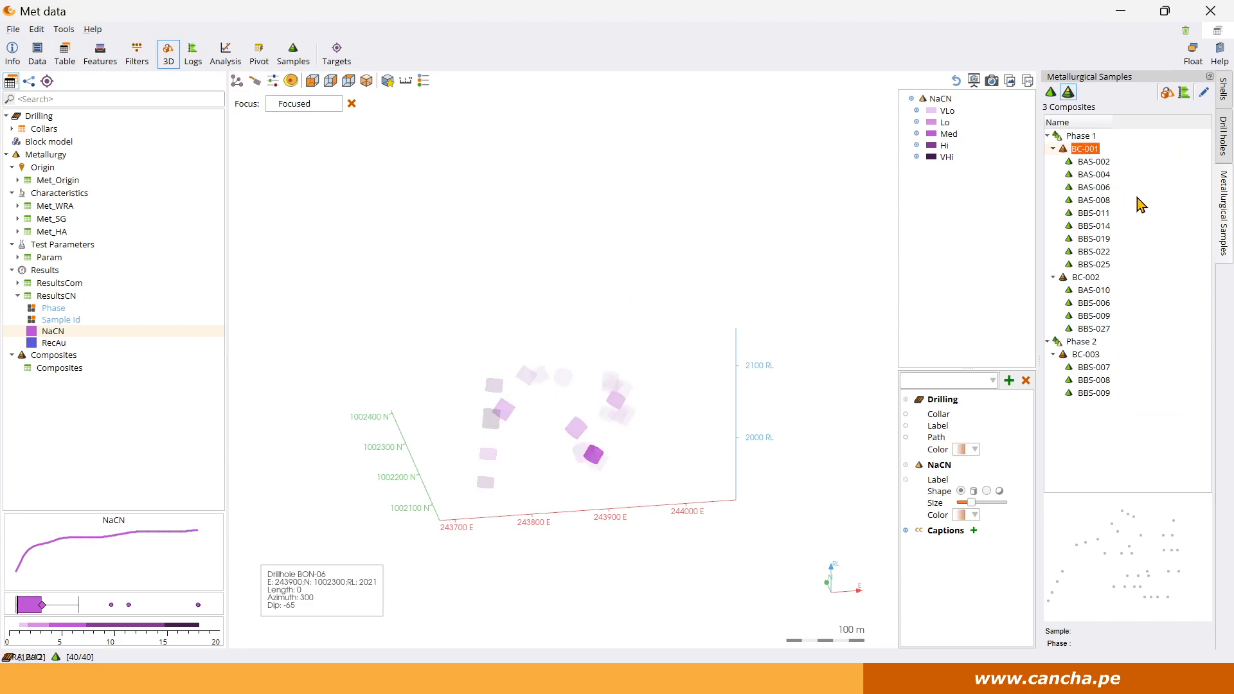
drag(752, 332, 685, 341)
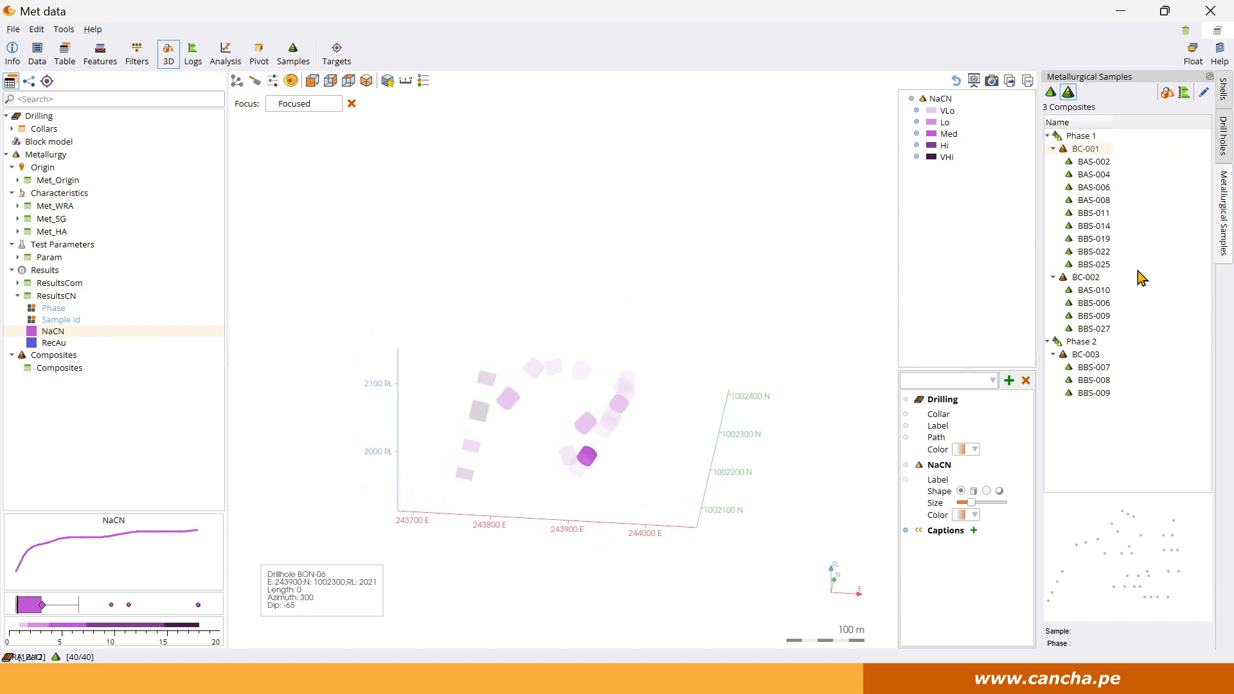
click(1104, 279)
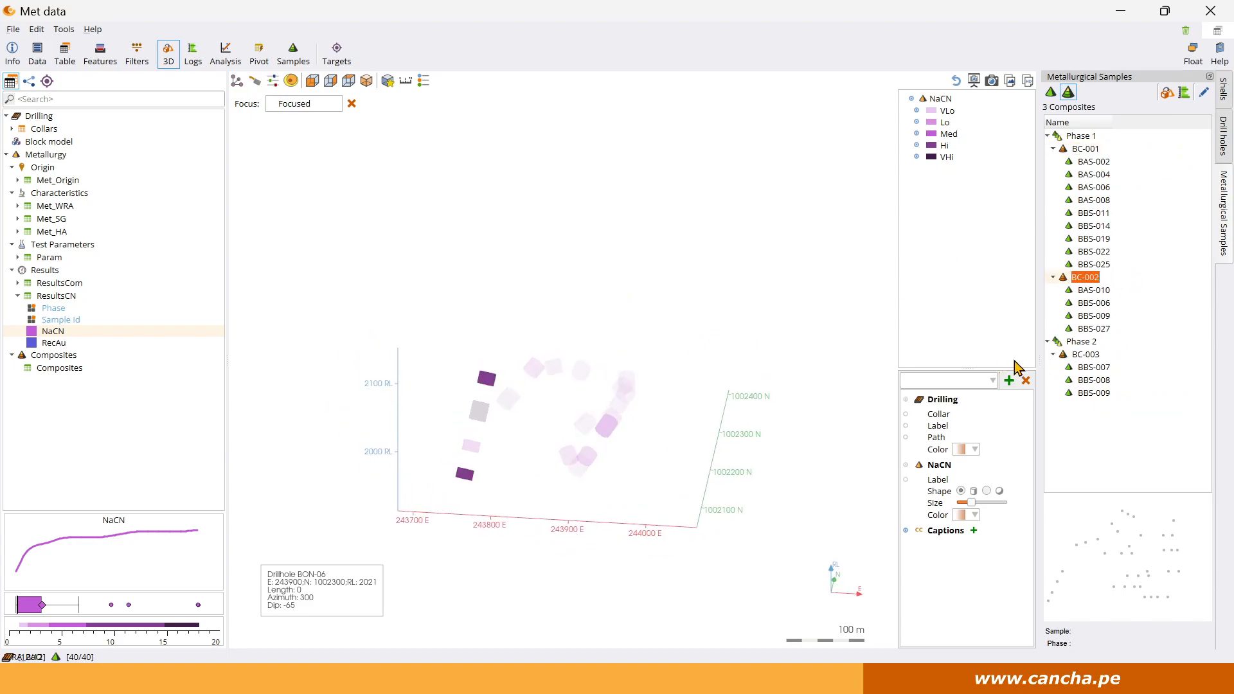
drag(675, 412, 582, 424)
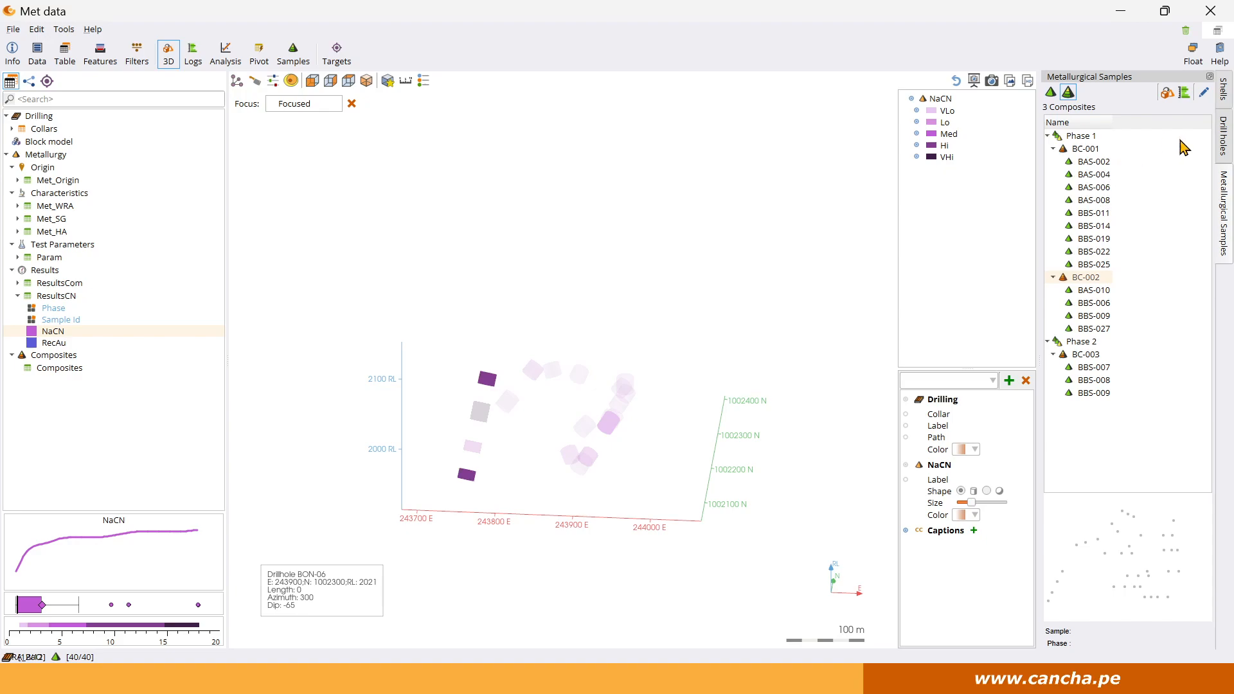
Show the drill holes list and switch from the 3D view to the drill hole logs
click(1223, 136)
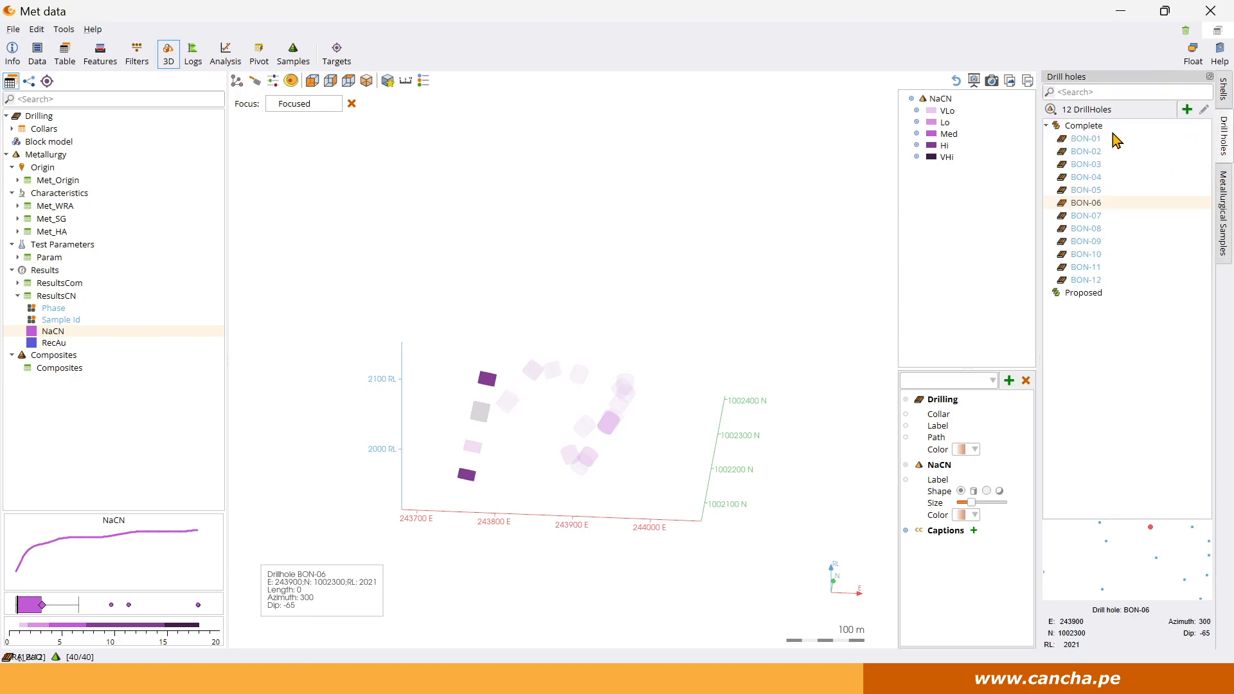
click(1051, 110)
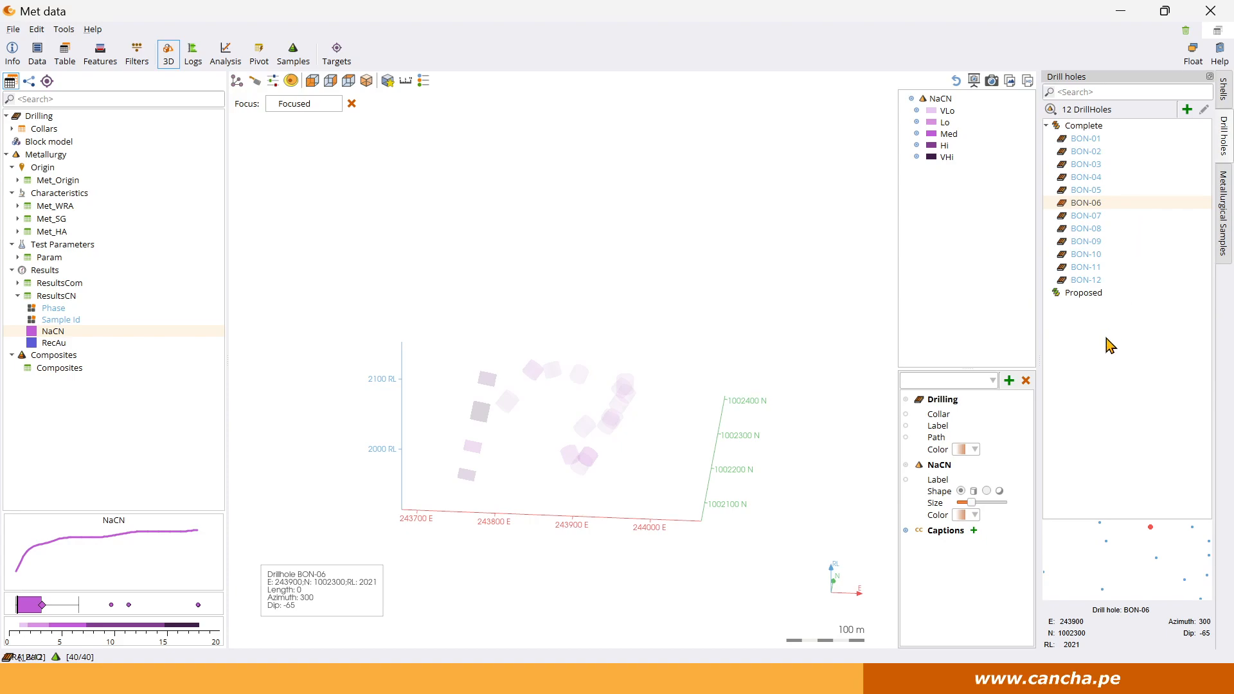
click(192, 54)
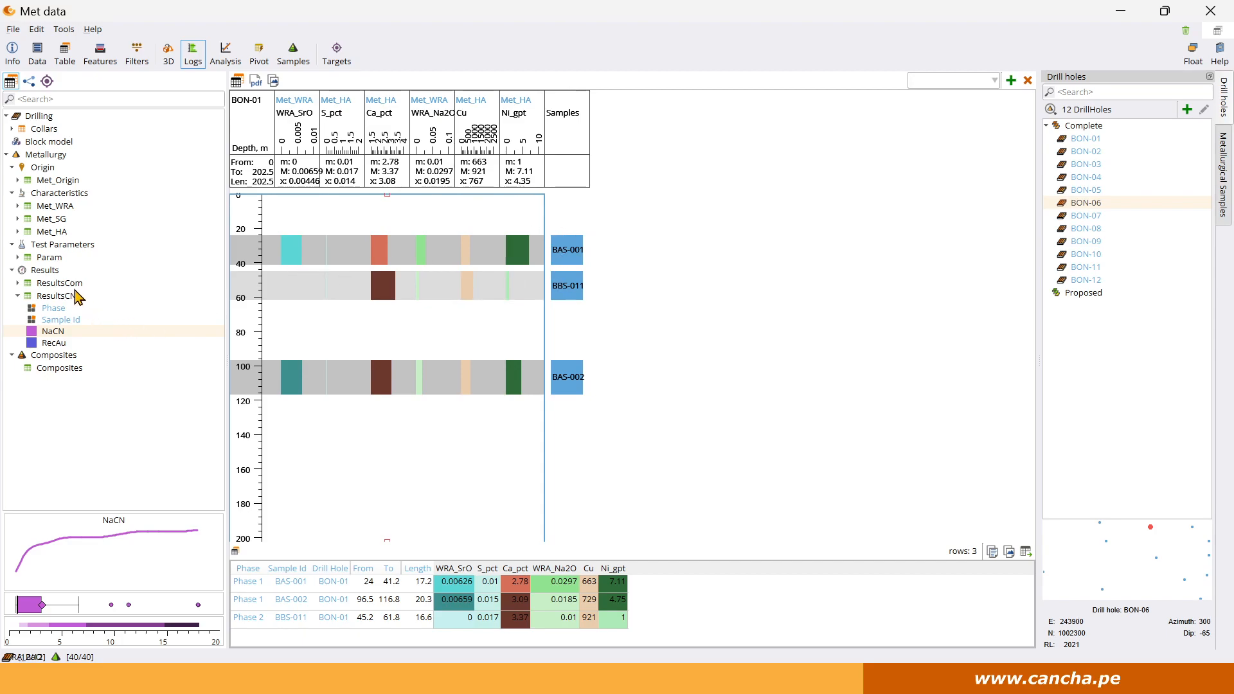
Add variable E from Met_Origin as a column in the BON-01 log and show value labels on the log columns
click(50, 182)
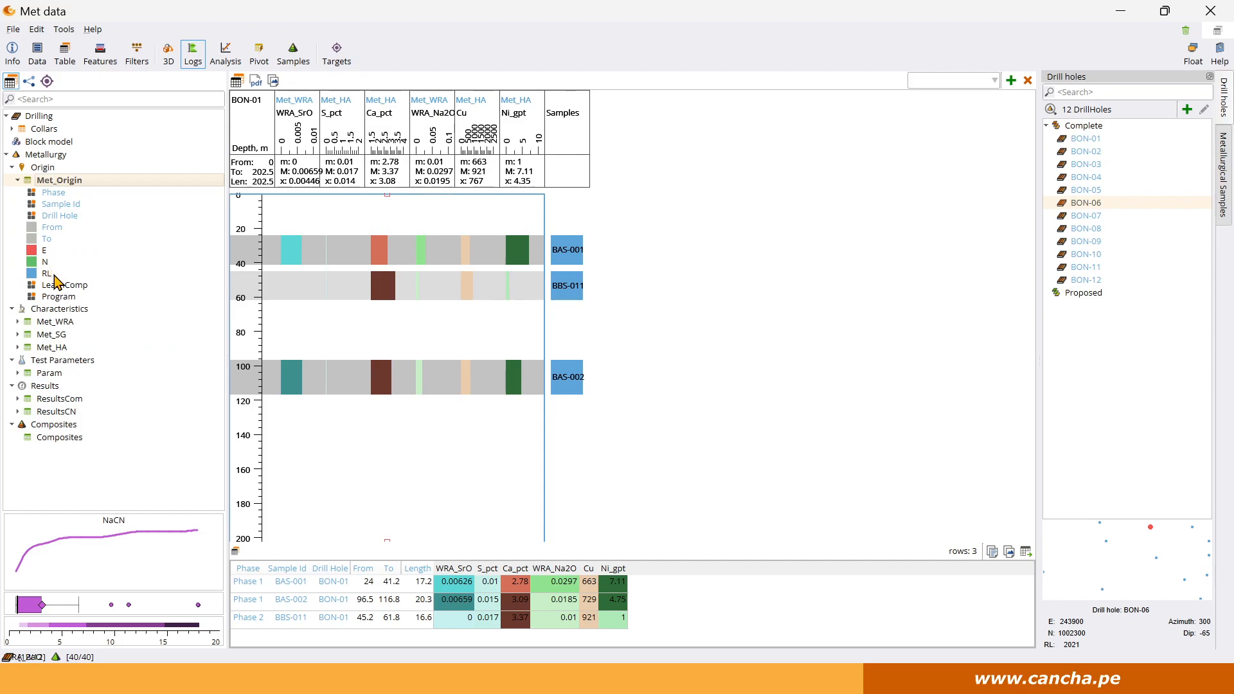
drag(45, 250, 287, 252)
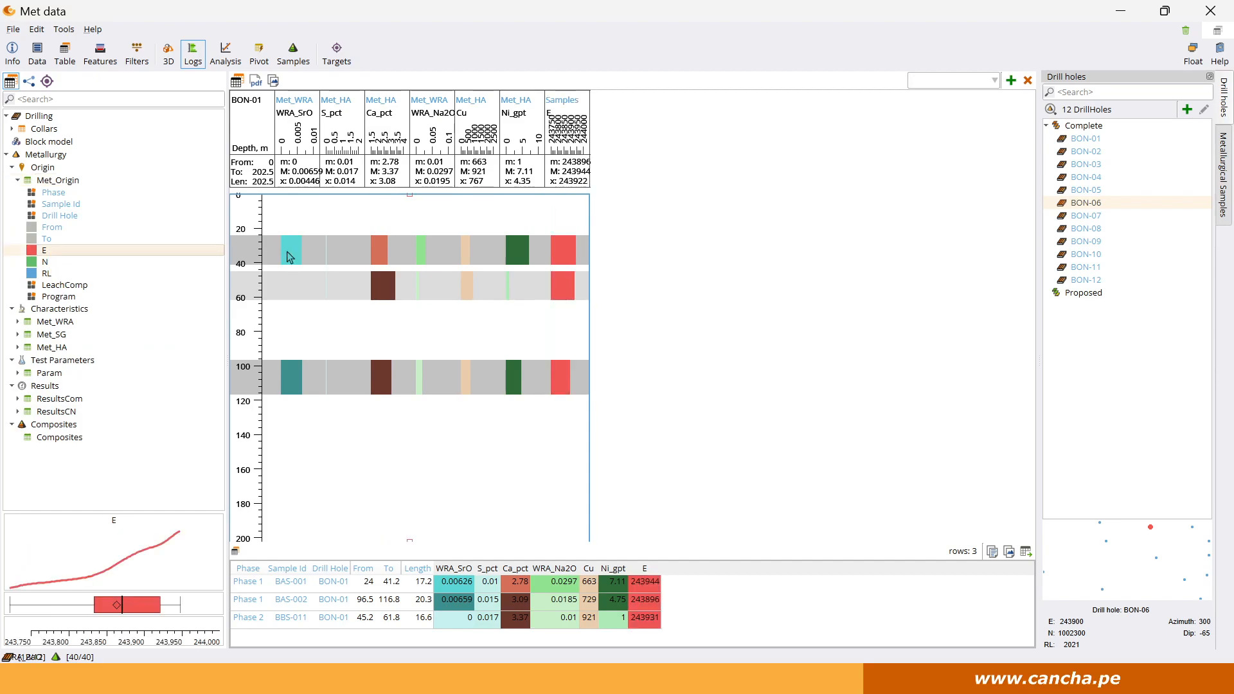
right_click(576, 159)
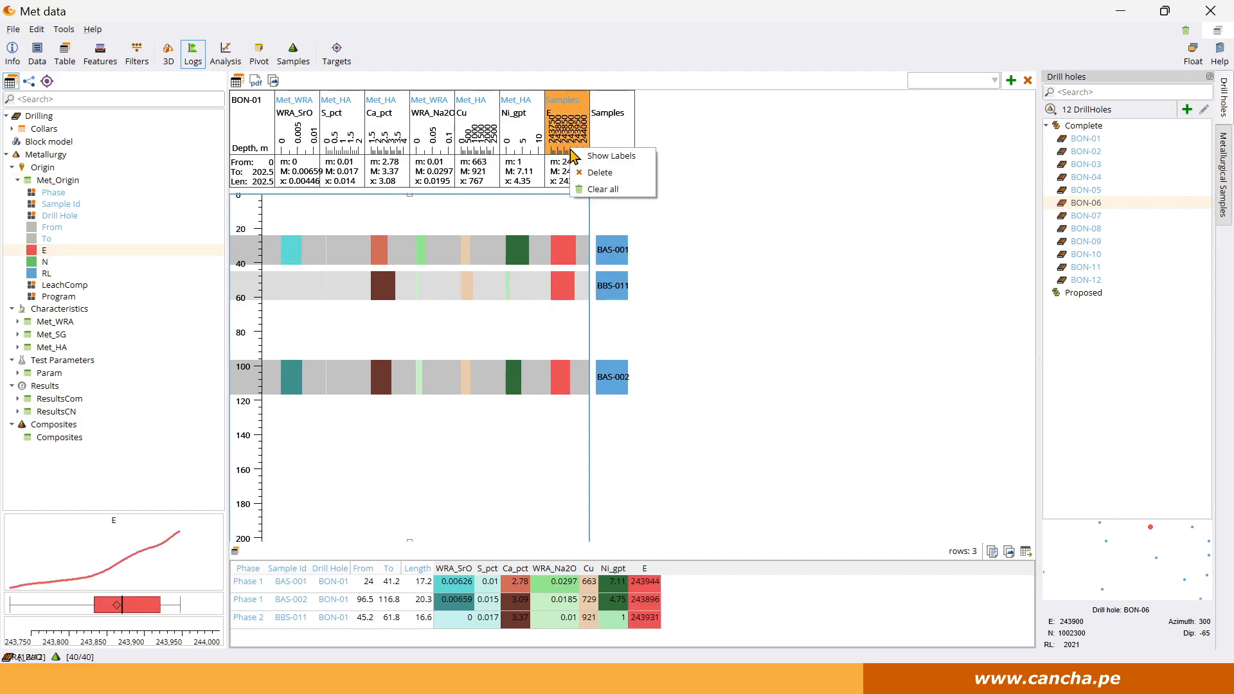
click(602, 157)
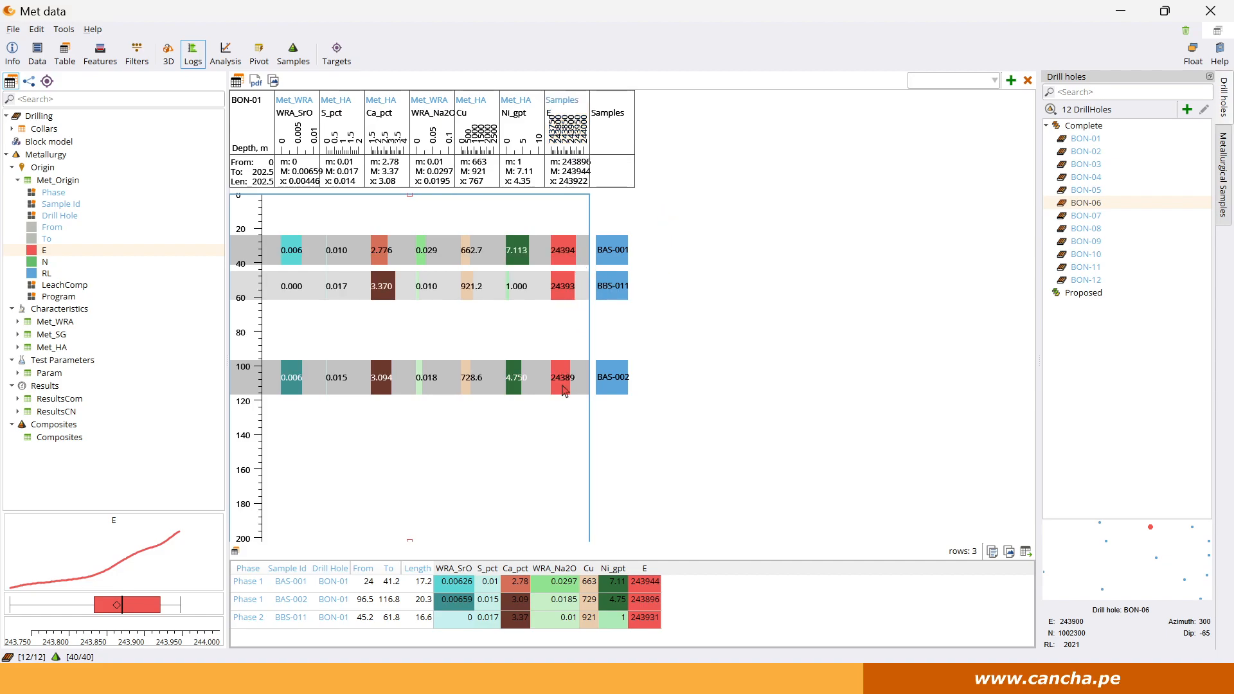